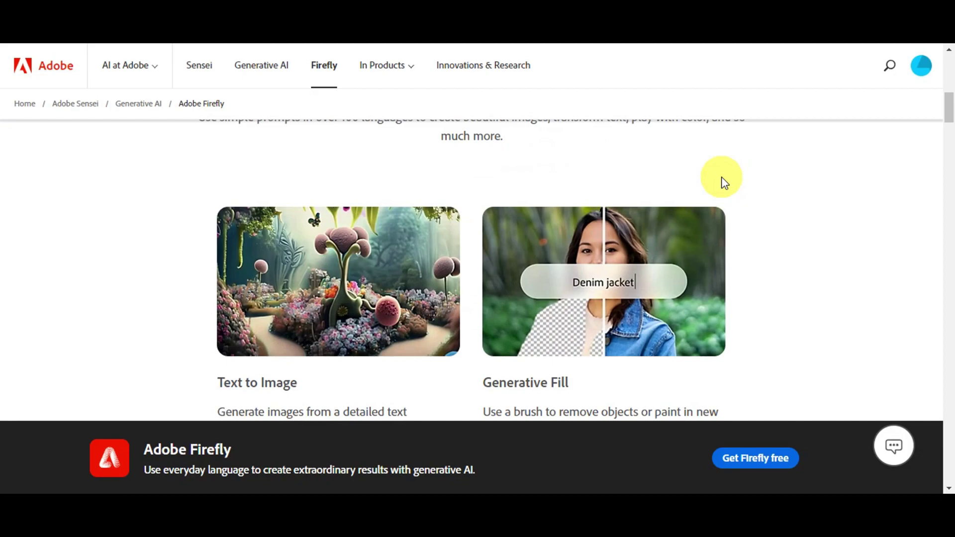
Review the Firefly tools on offer, from Text to Image and Generative Fill through Extend Image.
{"action": "scroll", "coordinate": [724, 183], "scroll_direction": "down", "scroll_amount": 2}
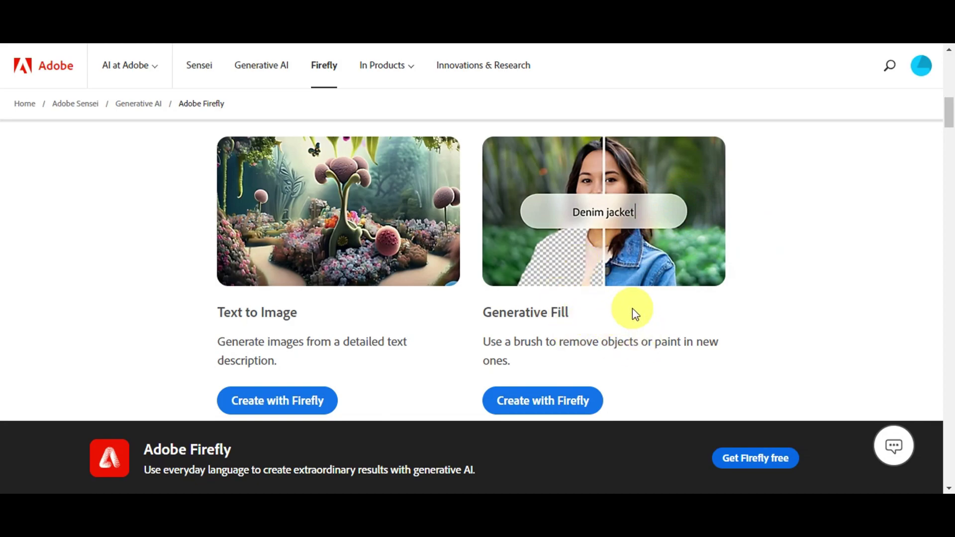
{"action": "scroll", "coordinate": [763, 280], "scroll_direction": "down", "scroll_amount": 3}
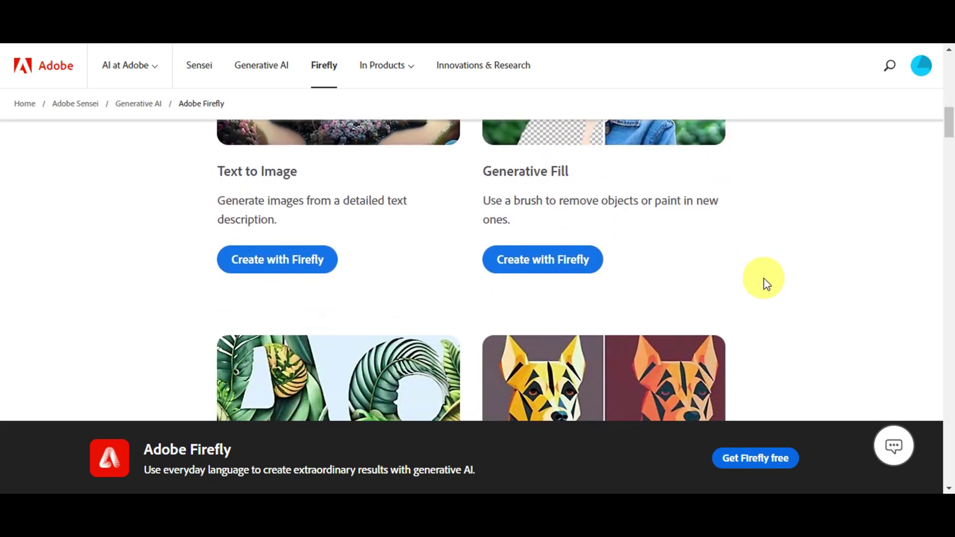
{"action": "scroll", "coordinate": [764, 279], "scroll_direction": "down", "scroll_amount": 2}
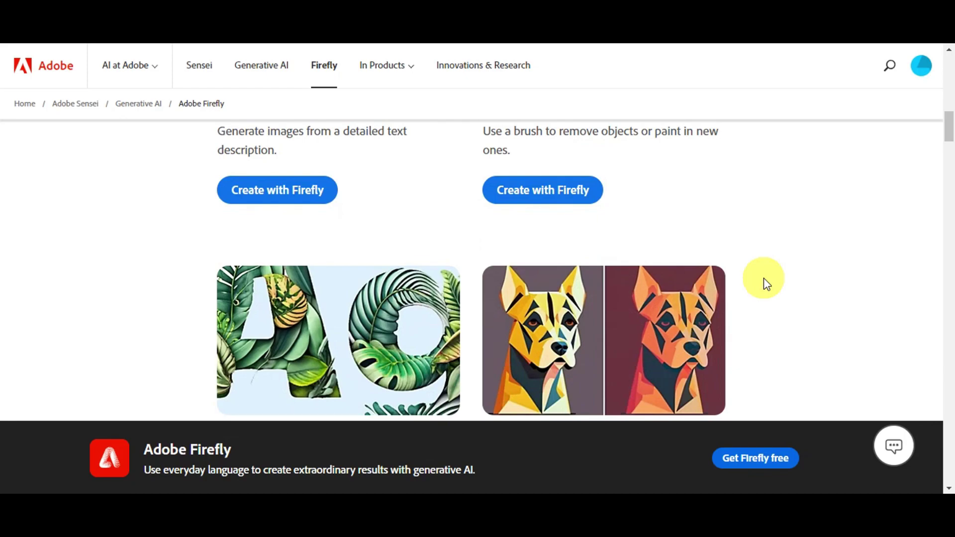
{"action": "scroll", "coordinate": [764, 280], "scroll_direction": "down", "scroll_amount": 3}
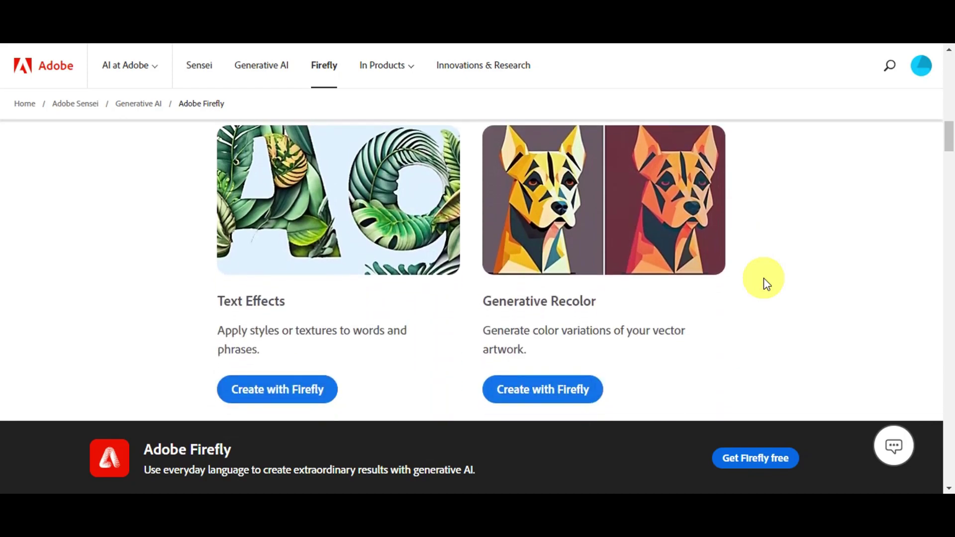
{"action": "scroll", "coordinate": [763, 278], "scroll_direction": "down", "scroll_amount": 1}
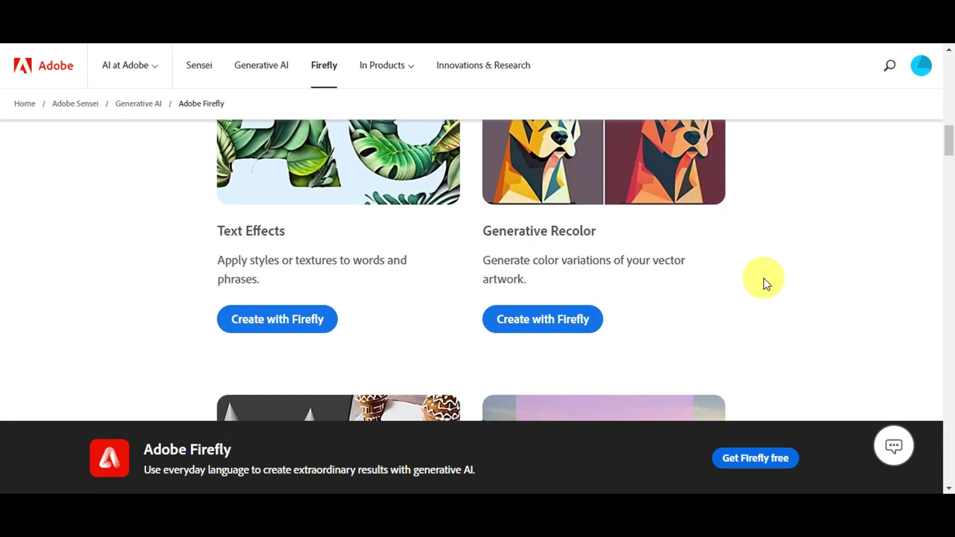
{"action": "scroll", "coordinate": [763, 278], "scroll_direction": "down", "scroll_amount": 1}
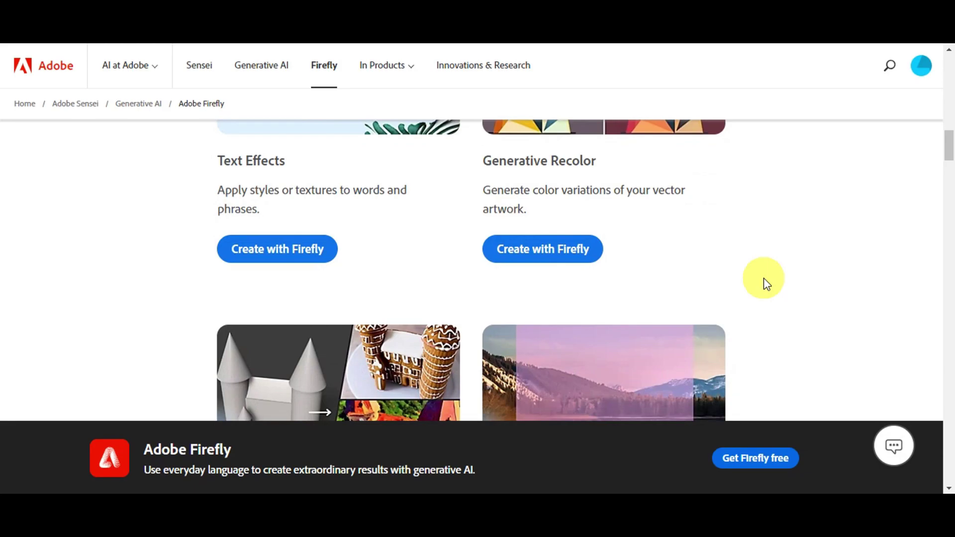
{"action": "scroll", "coordinate": [763, 279], "scroll_direction": "down", "scroll_amount": 3}
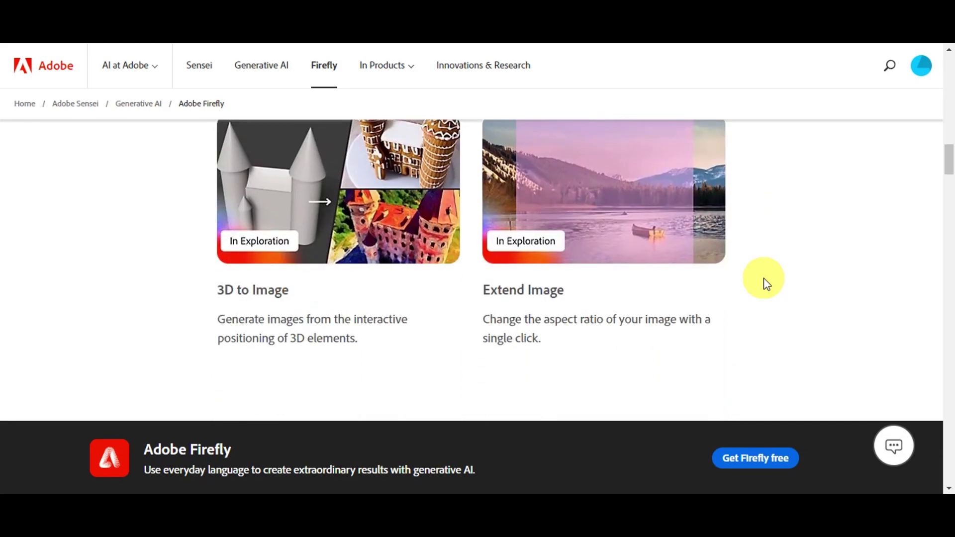
{"action": "scroll", "coordinate": [763, 278], "scroll_direction": "down", "scroll_amount": 1}
{"action": "scroll", "coordinate": [763, 279], "scroll_direction": "down", "scroll_amount": 1}
{"action": "scroll", "coordinate": [763, 279], "scroll_direction": "down", "scroll_amount": 1}
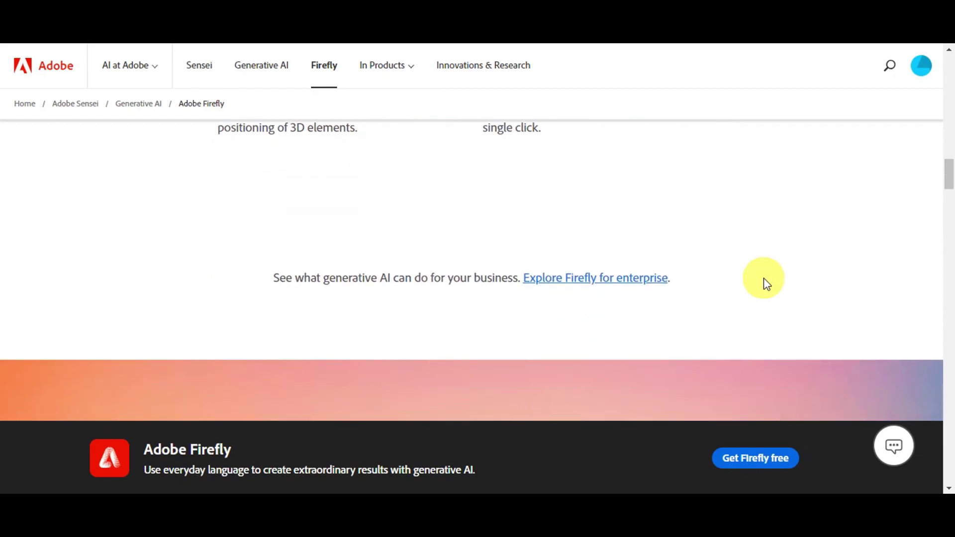
Examine the Free and Premium Firefly plans, Adobe's commitments to creators, and the Firefly features inside Adobe apps.
{"action": "scroll", "coordinate": [763, 279], "scroll_direction": "down", "scroll_amount": 2}
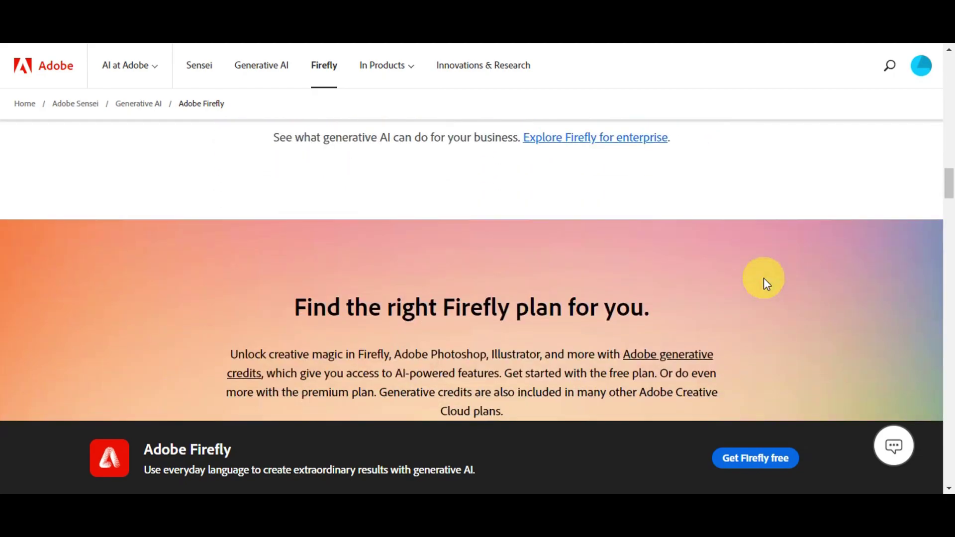
{"action": "scroll", "coordinate": [763, 278], "scroll_direction": "down", "scroll_amount": 2}
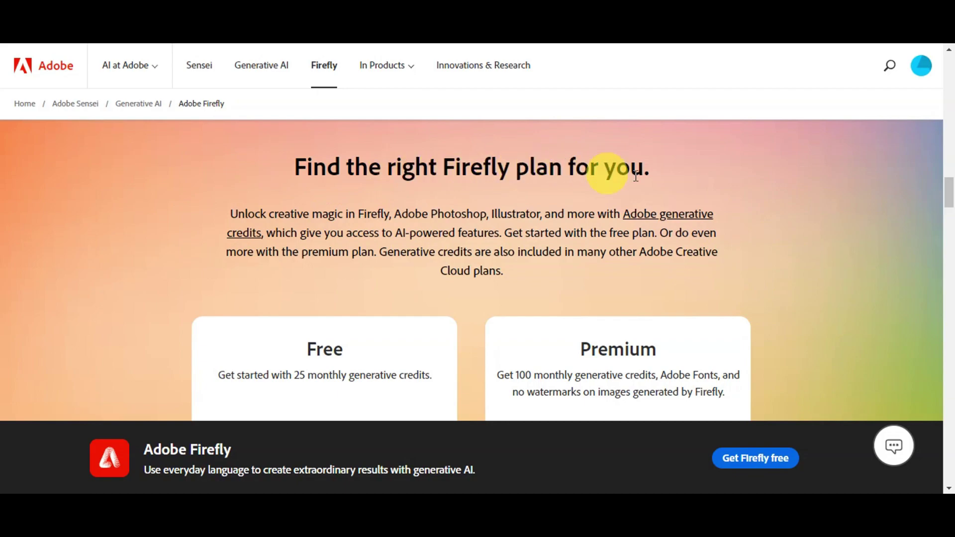
{"action": "scroll", "coordinate": [834, 194], "scroll_direction": "down", "scroll_amount": 4}
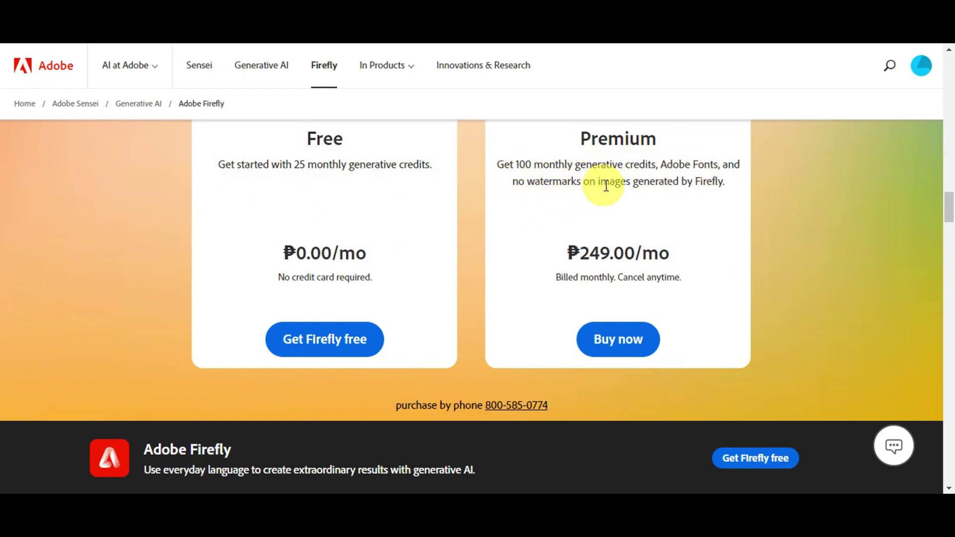
{"action": "scroll", "coordinate": [796, 201], "scroll_direction": "down", "scroll_amount": 10}
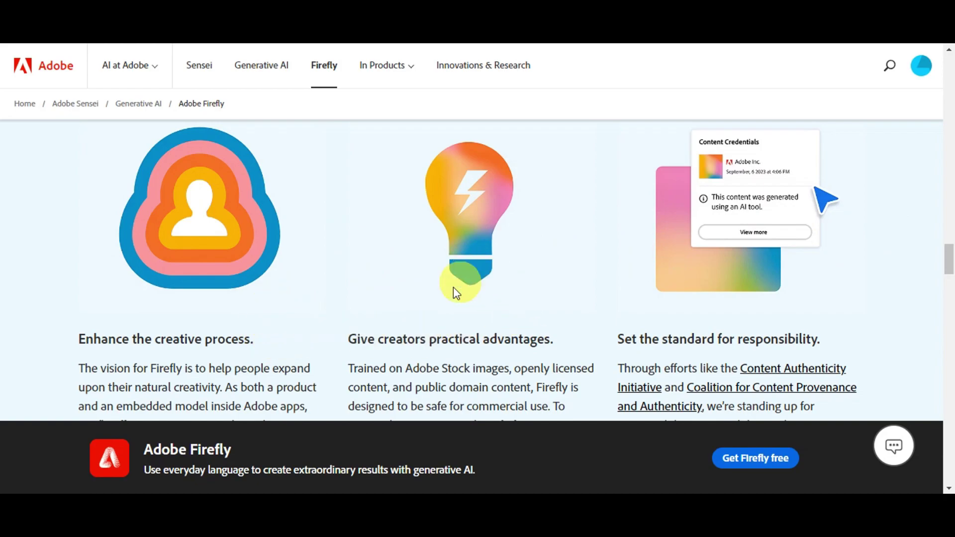
{"action": "scroll", "coordinate": [808, 254], "scroll_direction": "down", "scroll_amount": 3}
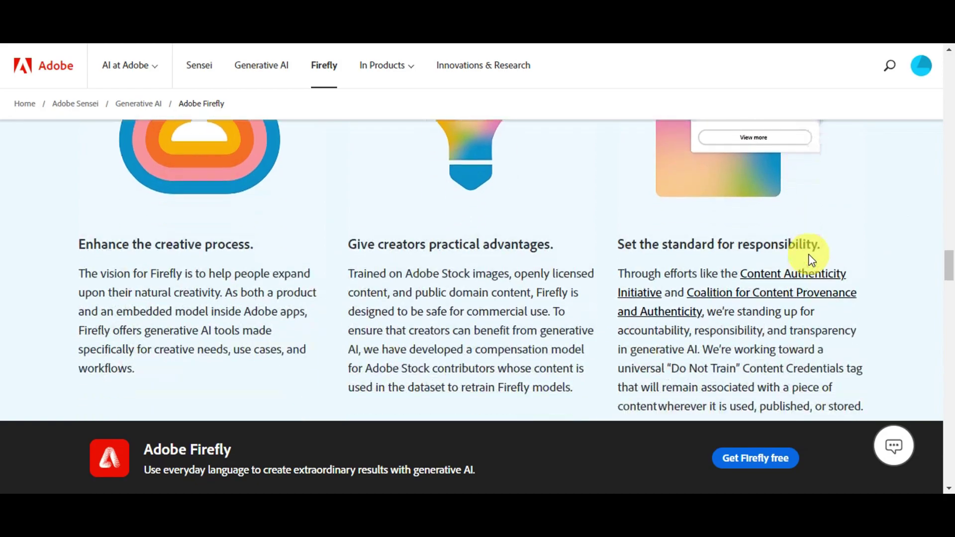
{"action": "scroll", "coordinate": [811, 259], "scroll_direction": "down", "scroll_amount": 7}
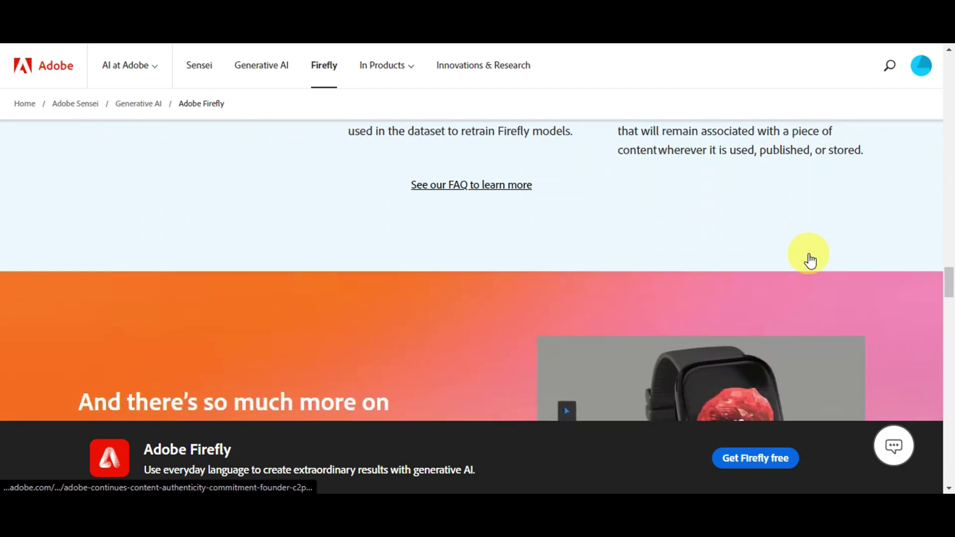
{"action": "scroll", "coordinate": [809, 259], "scroll_direction": "down", "scroll_amount": 1}
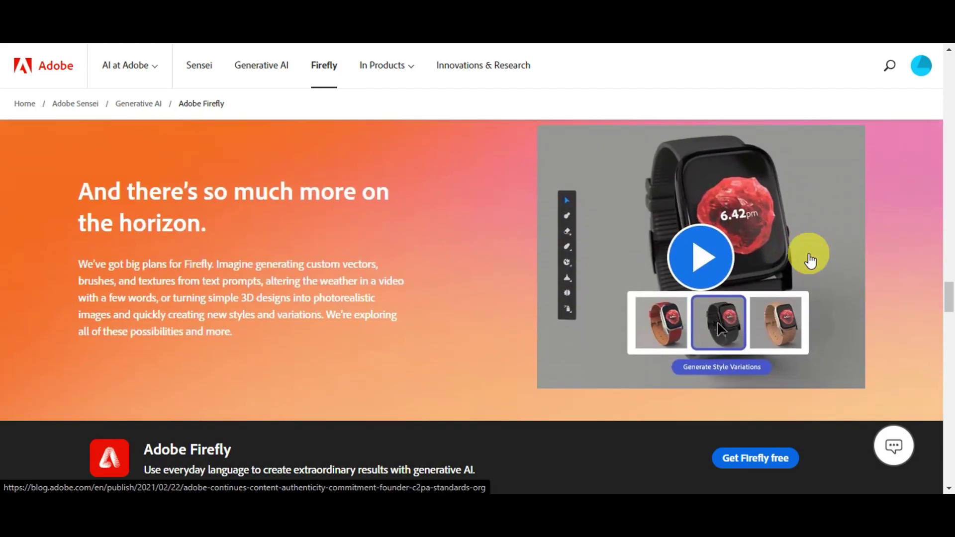
{"action": "scroll", "coordinate": [810, 260], "scroll_direction": "down", "scroll_amount": 1}
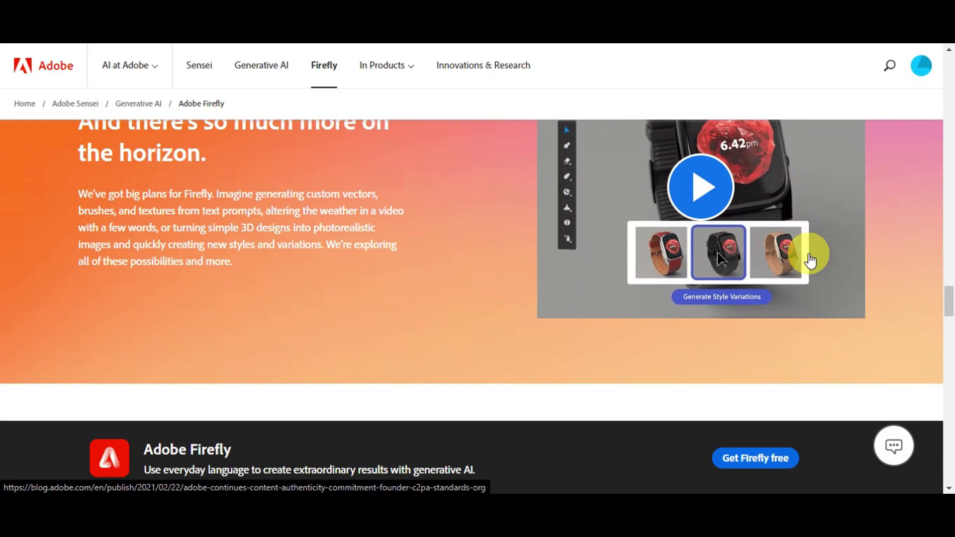
{"action": "scroll", "coordinate": [810, 259], "scroll_direction": "down", "scroll_amount": 5}
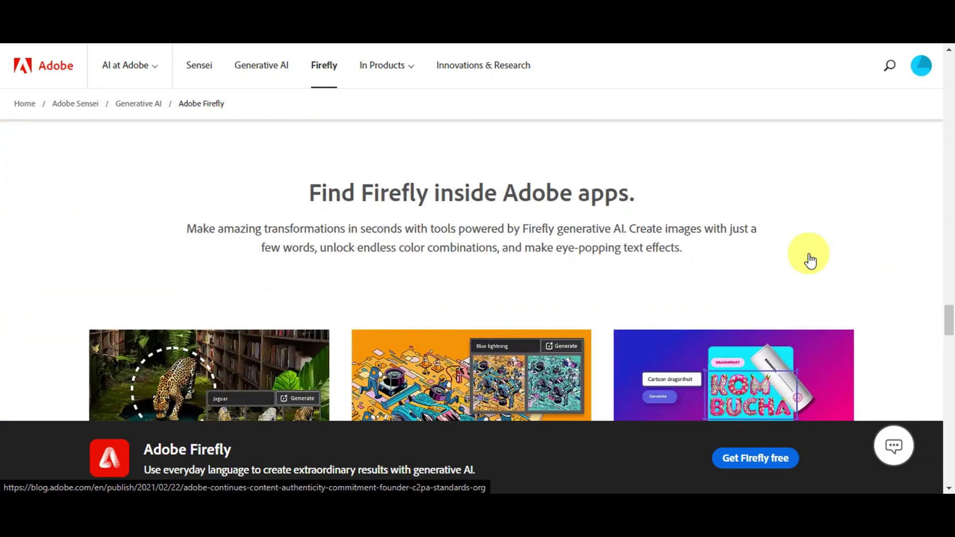
{"action": "scroll", "coordinate": [810, 259], "scroll_direction": "down", "scroll_amount": 1}
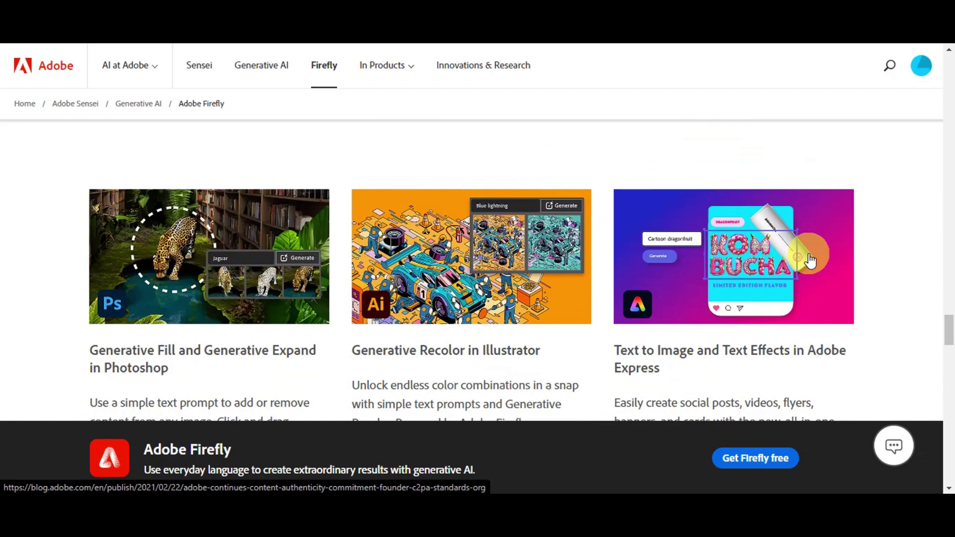
{"action": "scroll", "coordinate": [810, 259], "scroll_direction": "down", "scroll_amount": 1}
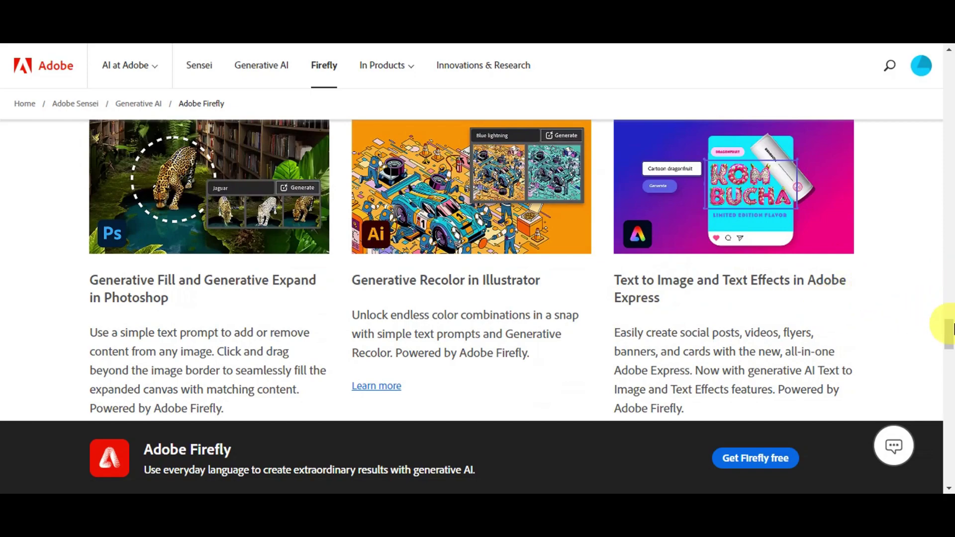
Return to the Firefly tools overview and open Generative Fill.
{"action": "left_click_drag", "start_coordinate": [950, 332], "coordinate": [922, 73]}
{"action": "scroll", "coordinate": [921, 80], "scroll_direction": "down", "scroll_amount": 6}
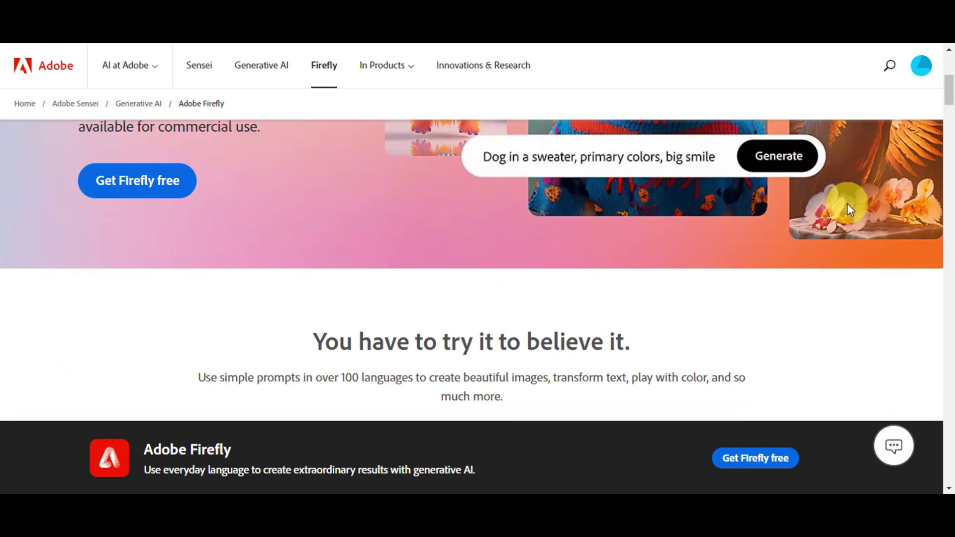
{"action": "scroll", "coordinate": [846, 206], "scroll_direction": "down", "scroll_amount": 7}
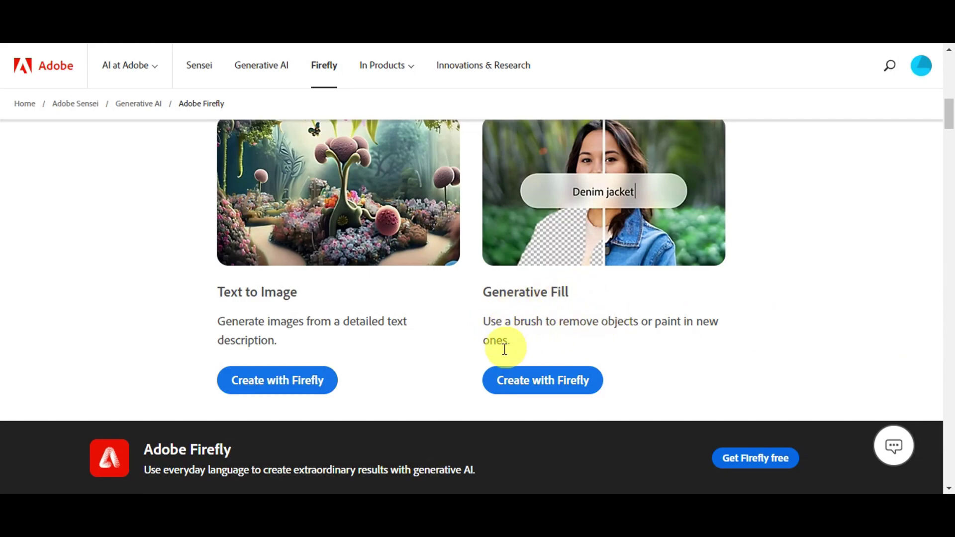
{"action": "left_click", "coordinate": [562, 386]}
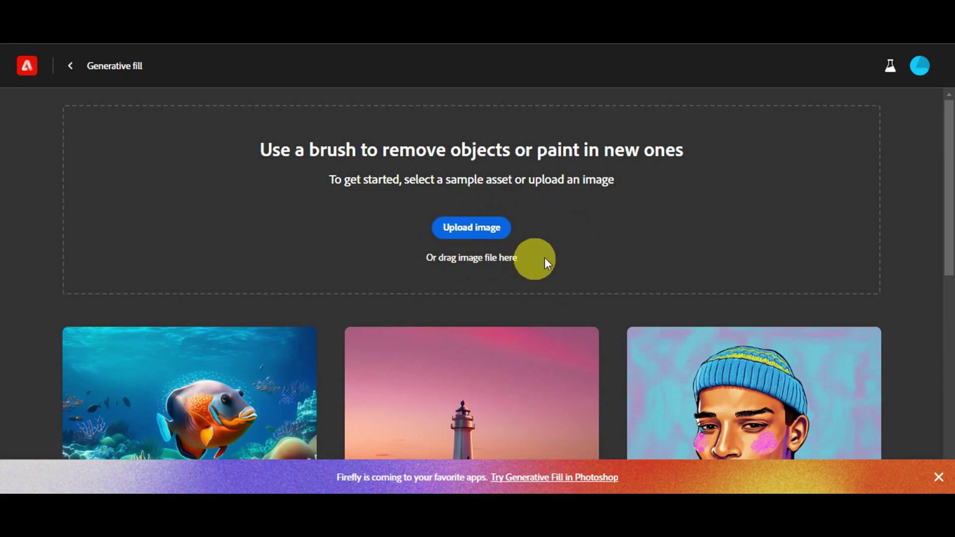
Look through the sample images offered for Generative Fill.
{"action": "scroll", "coordinate": [609, 245], "scroll_direction": "down", "scroll_amount": 4}
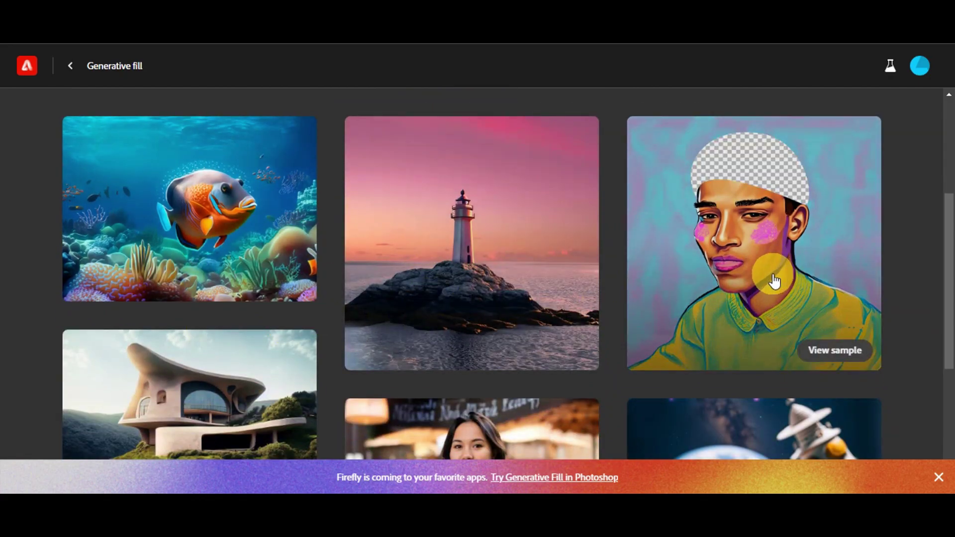
{"action": "scroll", "coordinate": [775, 282], "scroll_direction": "down", "scroll_amount": 1}
{"action": "scroll", "coordinate": [774, 274], "scroll_direction": "up", "scroll_amount": 1}
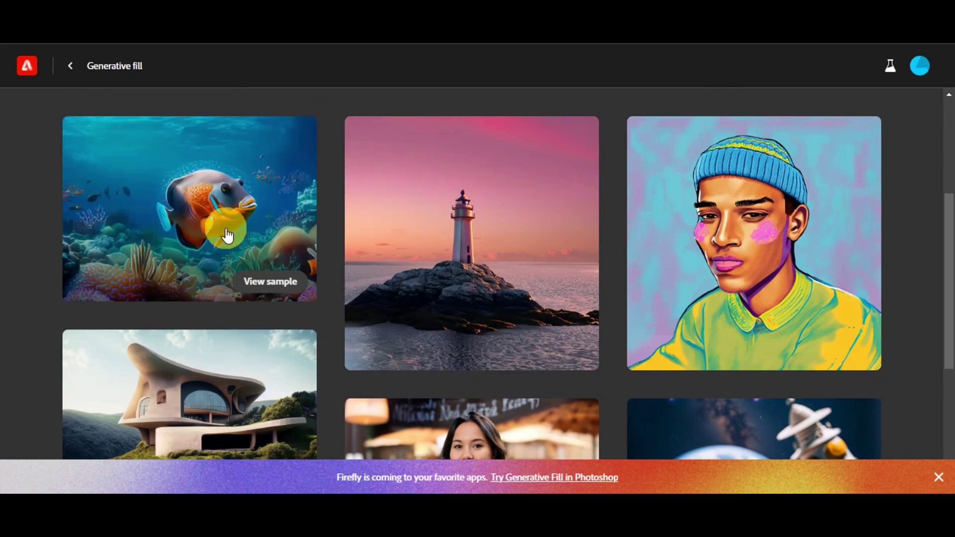
{"action": "scroll", "coordinate": [393, 294], "scroll_direction": "down", "scroll_amount": 3}
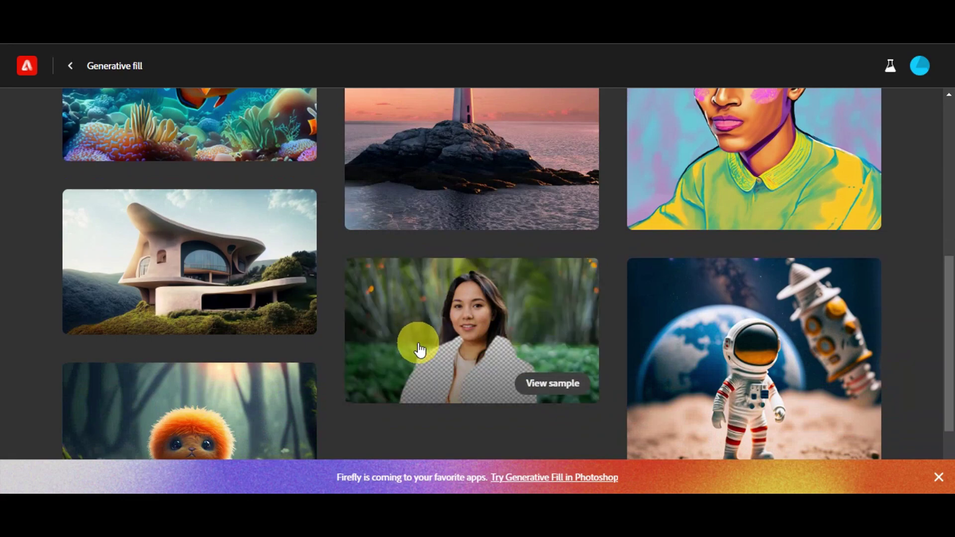
{"action": "scroll", "coordinate": [418, 343], "scroll_direction": "down", "scroll_amount": 2}
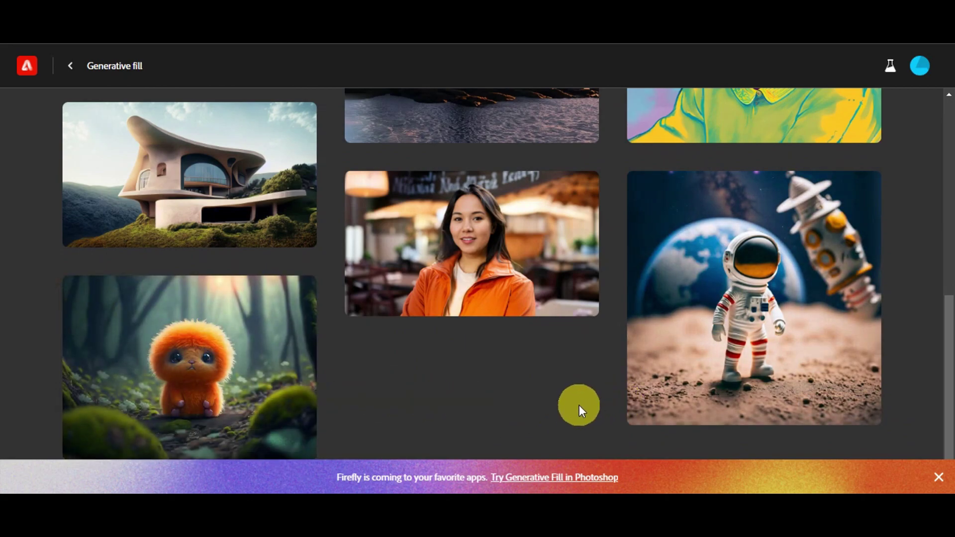
{"action": "scroll", "coordinate": [616, 392], "scroll_direction": "up", "scroll_amount": 6}
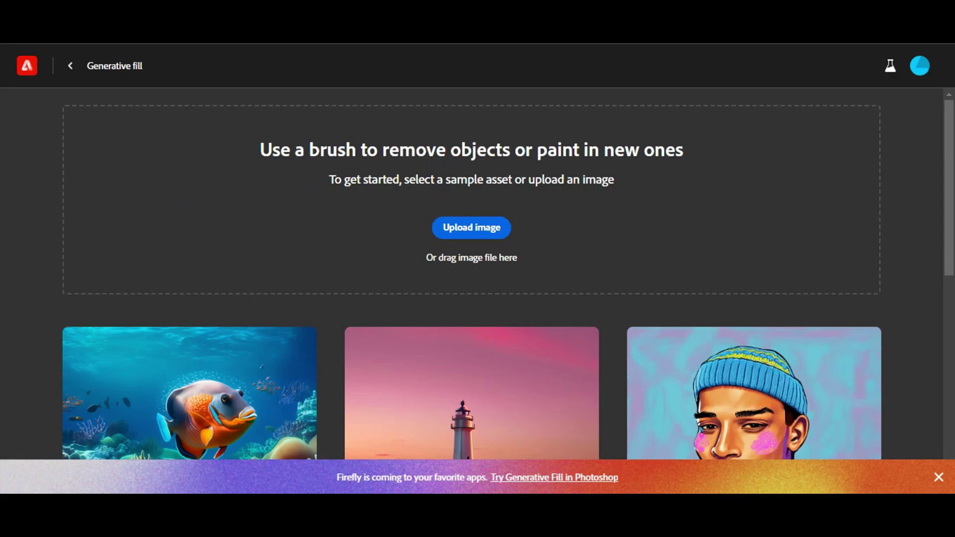
Upload the portrait of the curly-haired man, pan it slightly left on the canvas, and return to the Insert tool.
{"action": "left_click_drag", "start_coordinate": [1, 209], "coordinate": [372, 232]}
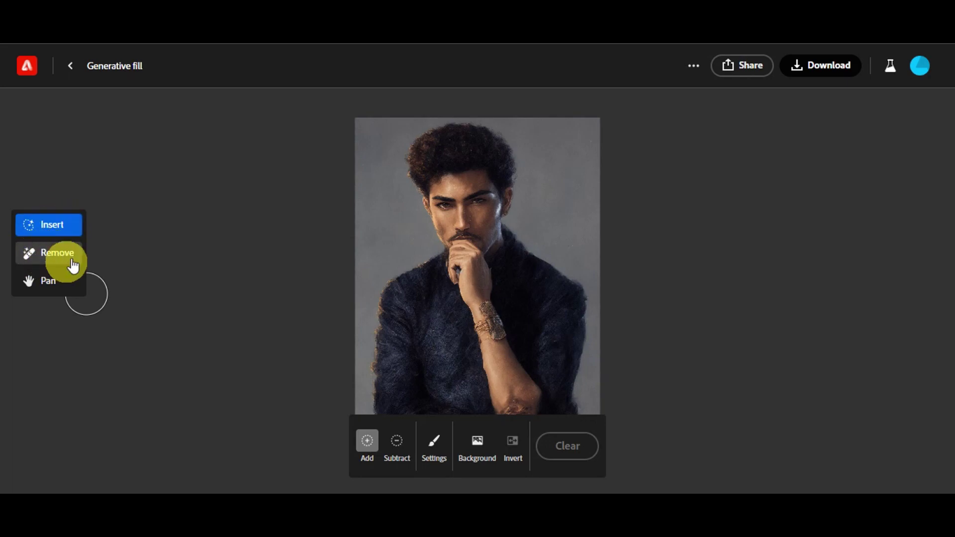
{"action": "left_click", "coordinate": [48, 279]}
{"action": "mouse_move", "coordinate": [245, 257]}
{"action": "left_mouse_down"}
{"action": "mouse_move", "coordinate": [260, 256]}
{"action": "mouse_move", "coordinate": [230, 258]}
{"action": "left_mouse_up"}
{"action": "left_click", "coordinate": [38, 226]}
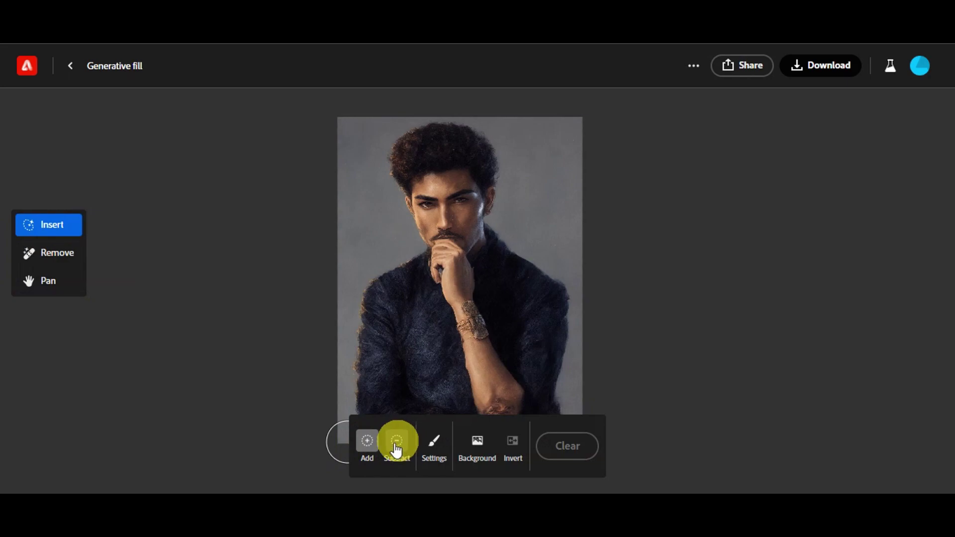
Check the brush size, hardness and opacity settings, and remove the portrait's background automatically.
{"action": "left_click", "coordinate": [436, 447]}
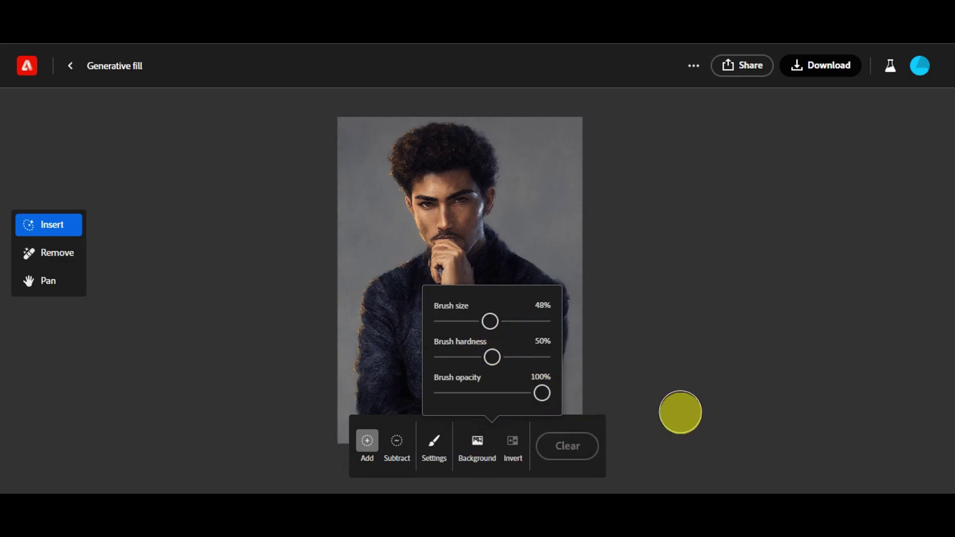
{"action": "left_click", "coordinate": [678, 411]}
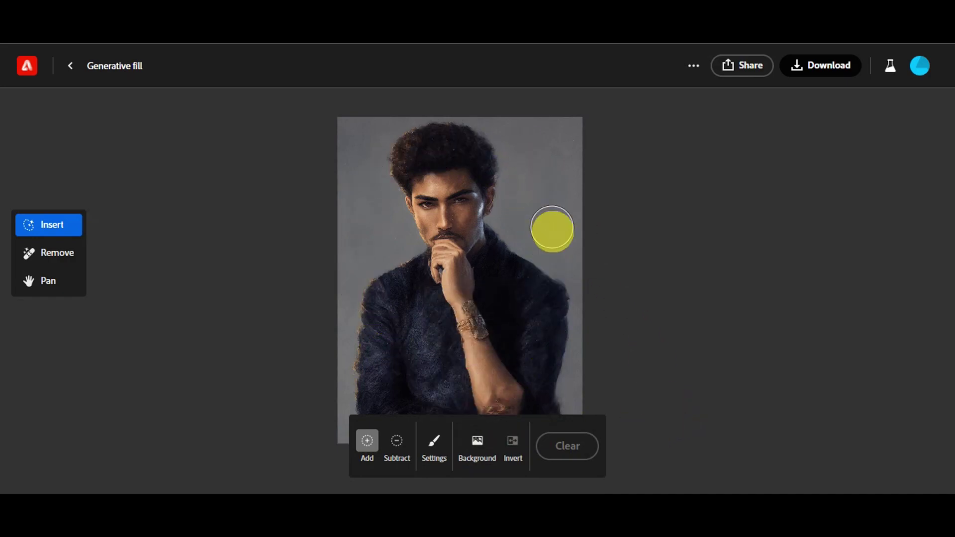
{"action": "left_click", "coordinate": [478, 452]}
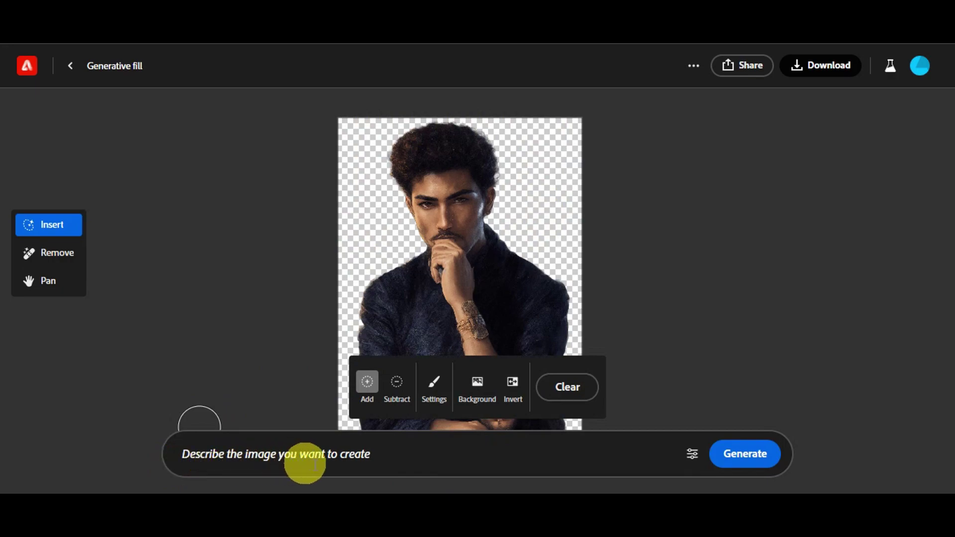
Generate a "beach" background for the portrait, with freeform shape matching and the guidance strength raised well toward Prompt.
{"action": "left_click", "coordinate": [393, 461]}
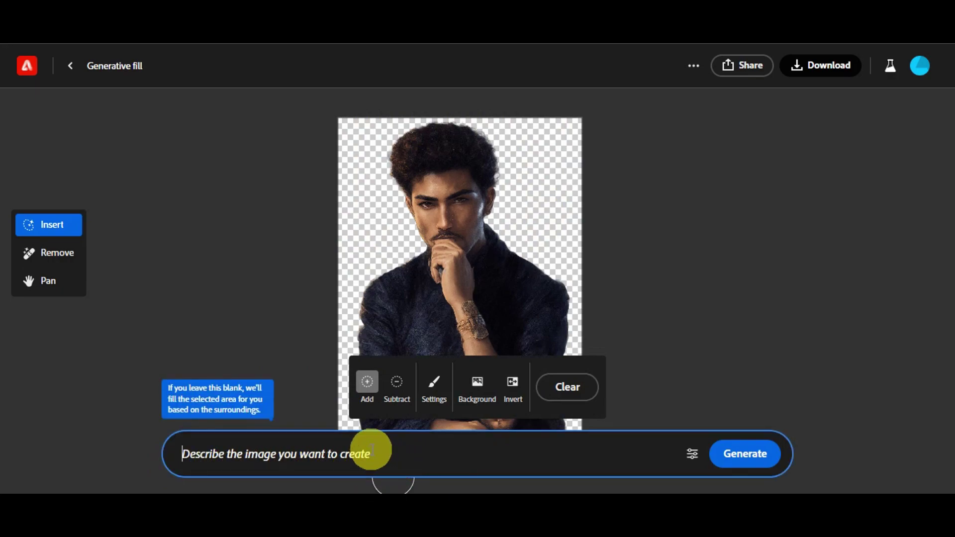
{"action": "type", "text": "beach"}
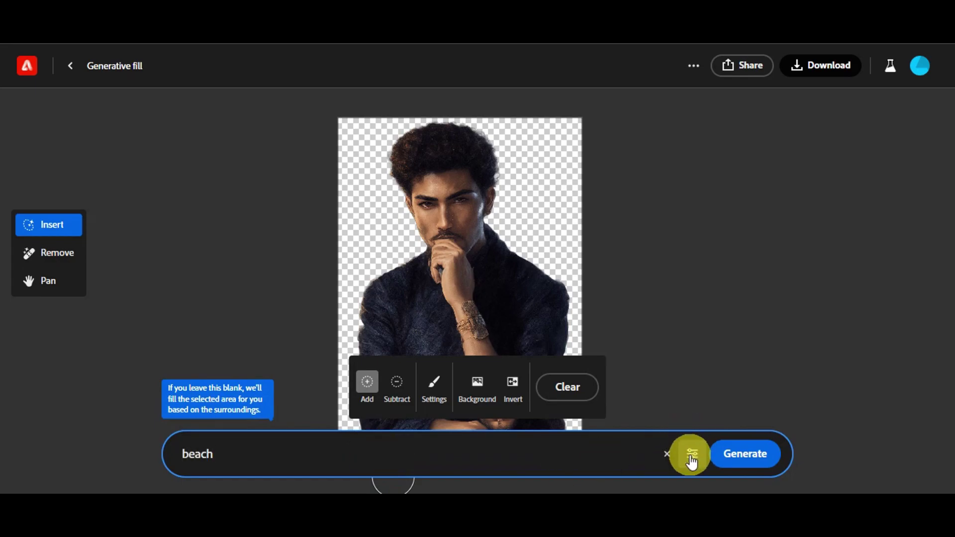
{"action": "left_click", "coordinate": [694, 454]}
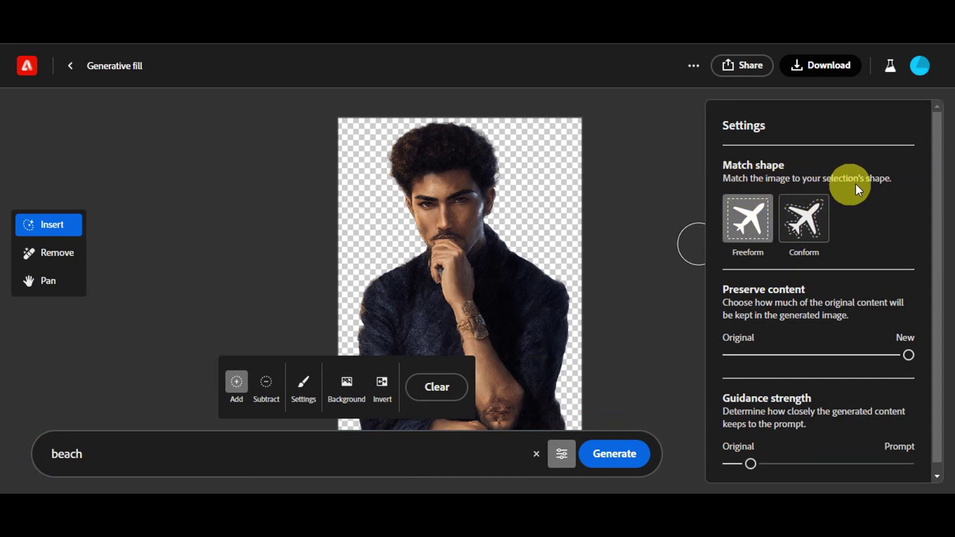
{"action": "scroll", "coordinate": [881, 198], "scroll_direction": "down", "scroll_amount": 1}
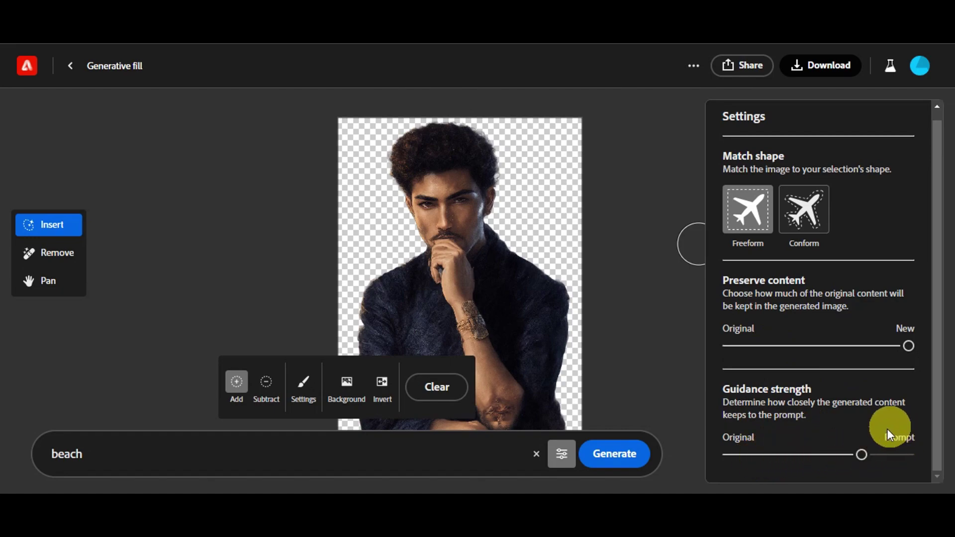
{"action": "left_click", "coordinate": [563, 452]}
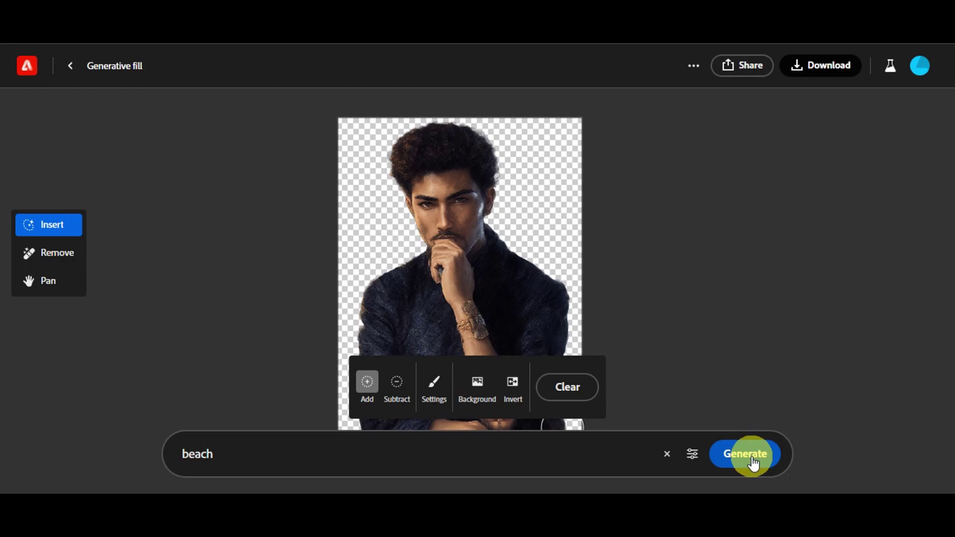
{"action": "left_click", "coordinate": [747, 466]}
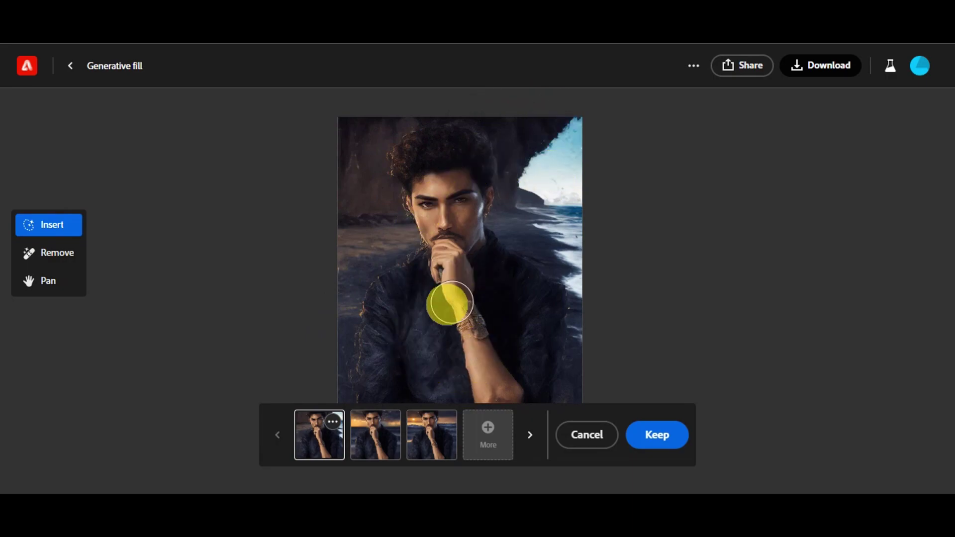
Compare the second and third beach backgrounds and generate more variations.
{"action": "left_click", "coordinate": [378, 443]}
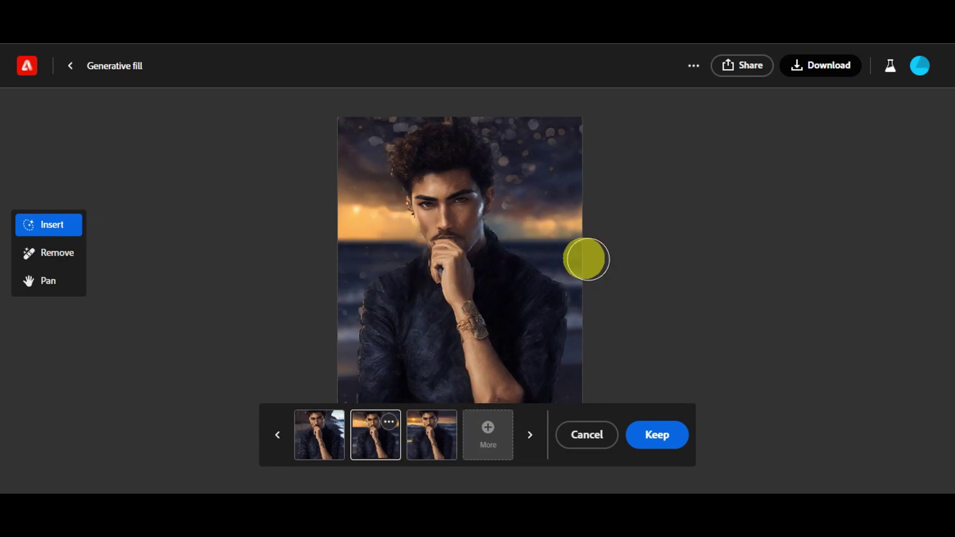
{"action": "left_click", "coordinate": [419, 447]}
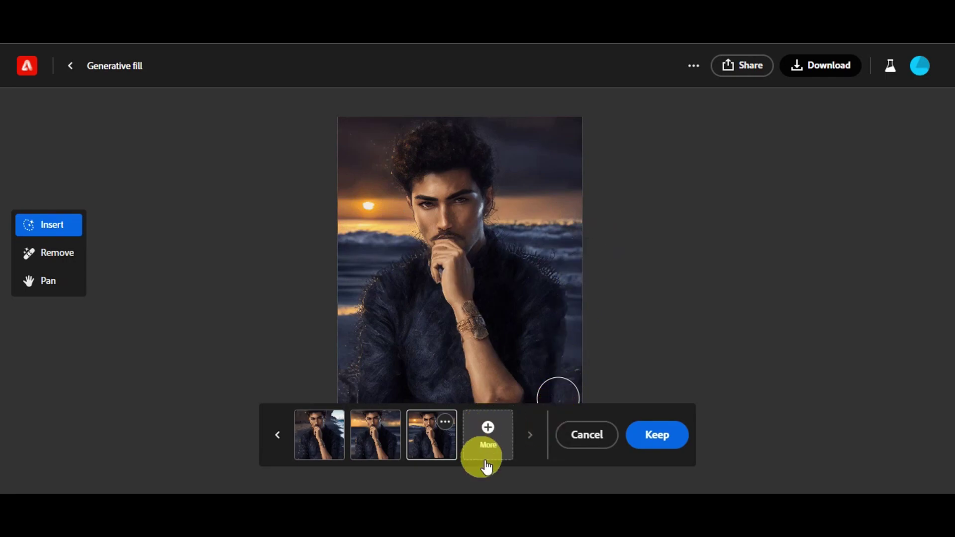
{"action": "left_click", "coordinate": [488, 435]}
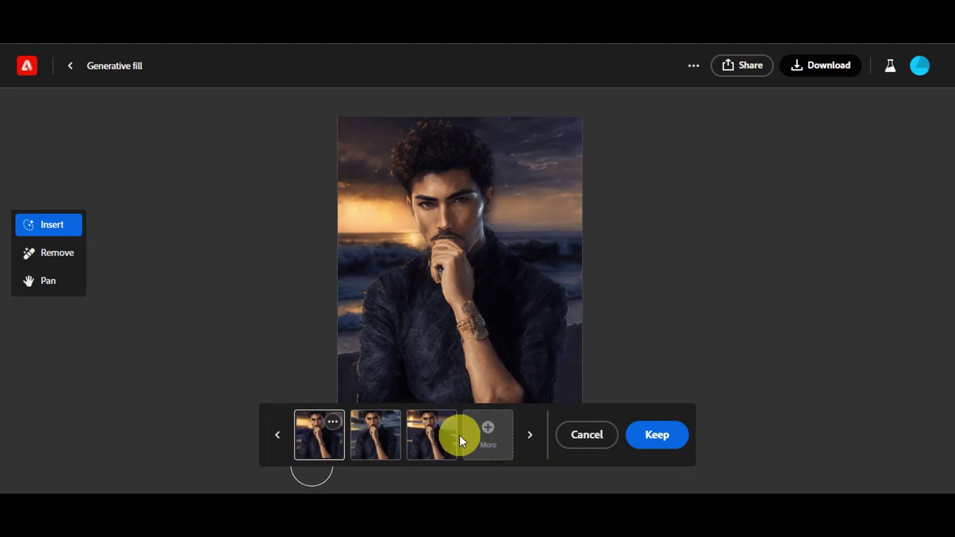
Compare the new beach variations, check the rating and report options of the third one, and keep that result.
{"action": "left_click", "coordinate": [379, 454]}
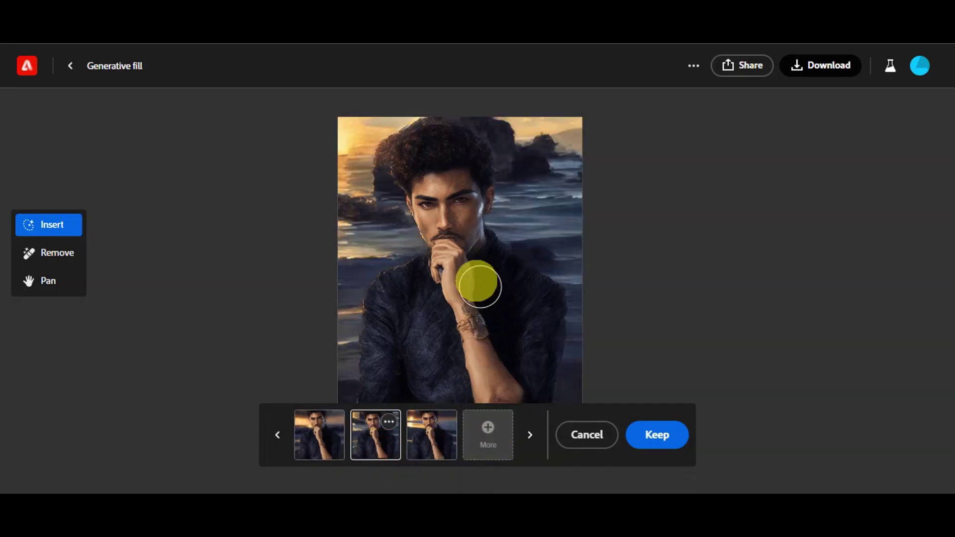
{"action": "left_click", "coordinate": [426, 444]}
{"action": "left_click", "coordinate": [378, 453]}
{"action": "left_click", "coordinate": [429, 443]}
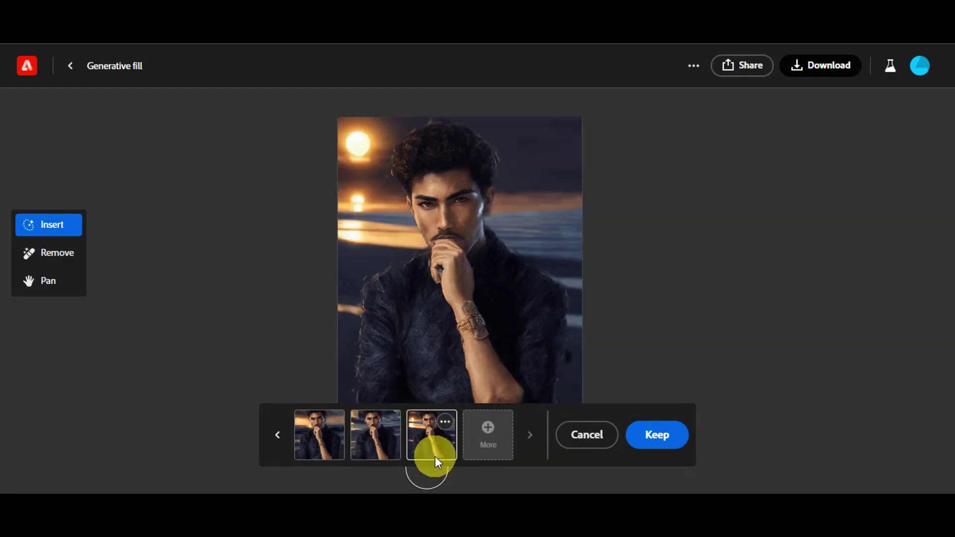
{"action": "left_click", "coordinate": [446, 423]}
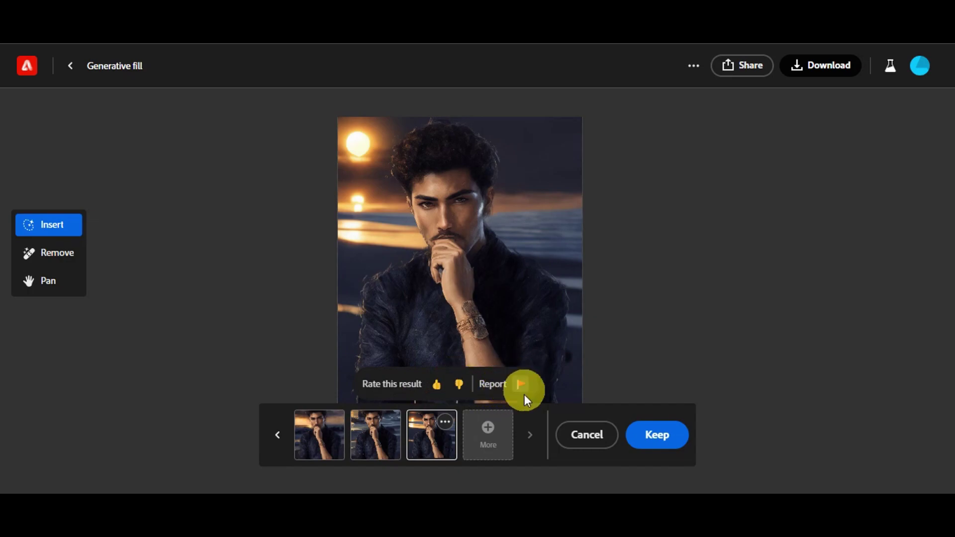
{"action": "left_click", "coordinate": [657, 435]}
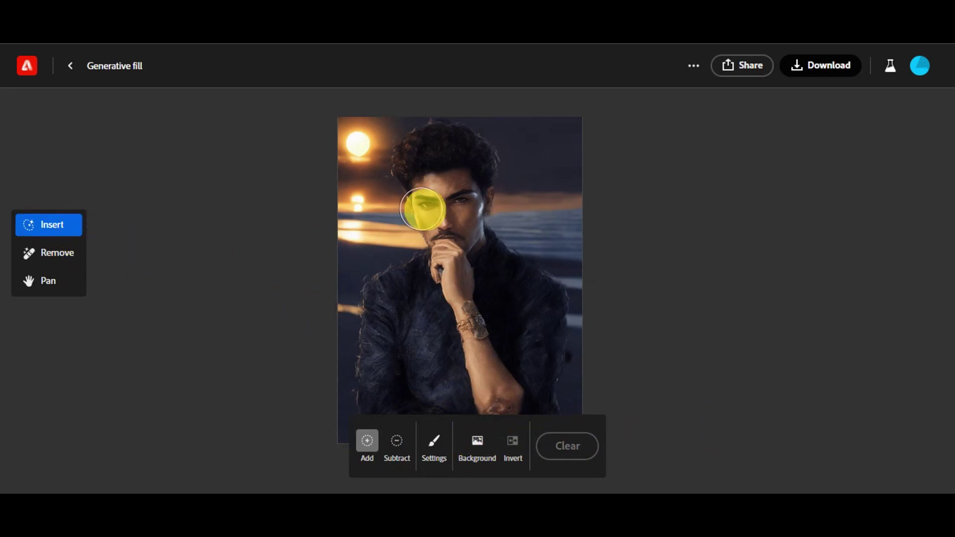
Brush over the dark sky on the image's upper right with the Insert tool and generate "clouds" there.
{"action": "left_click", "coordinate": [44, 218]}
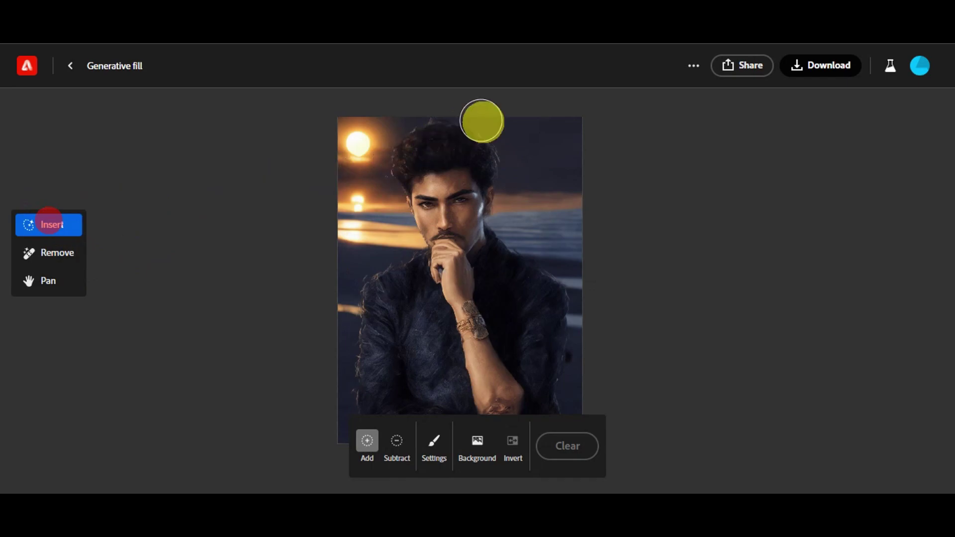
{"action": "left_click", "coordinate": [521, 148]}
{"action": "mouse_move", "coordinate": [520, 148]}
{"action": "left_mouse_down"}
{"action": "mouse_move", "coordinate": [574, 145]}
{"action": "mouse_move", "coordinate": [555, 167]}
{"action": "mouse_move", "coordinate": [536, 167]}
{"action": "mouse_move", "coordinate": [533, 155]}
{"action": "mouse_move", "coordinate": [549, 170]}
{"action": "mouse_move", "coordinate": [578, 167]}
{"action": "left_mouse_up"}
{"action": "left_click", "coordinate": [256, 454]}
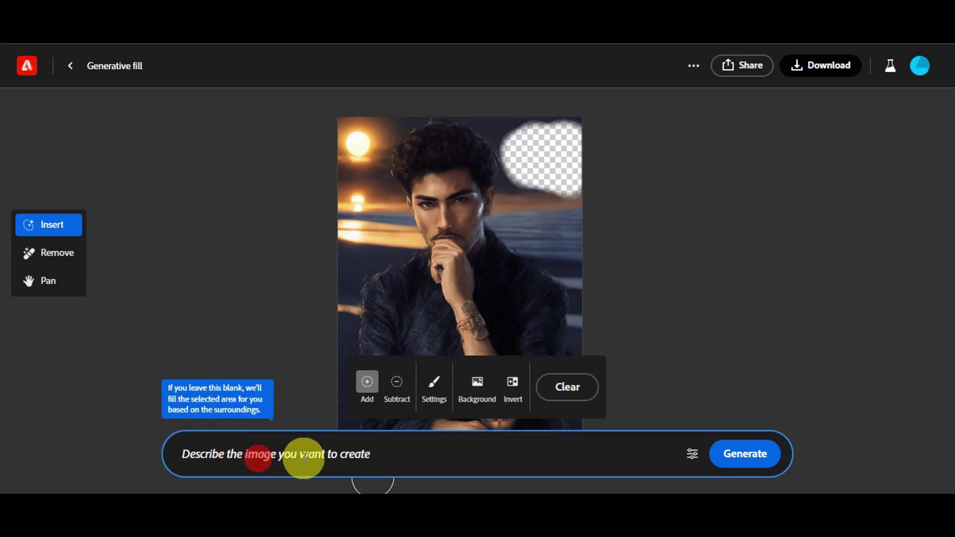
{"action": "type", "text": "clouds"}
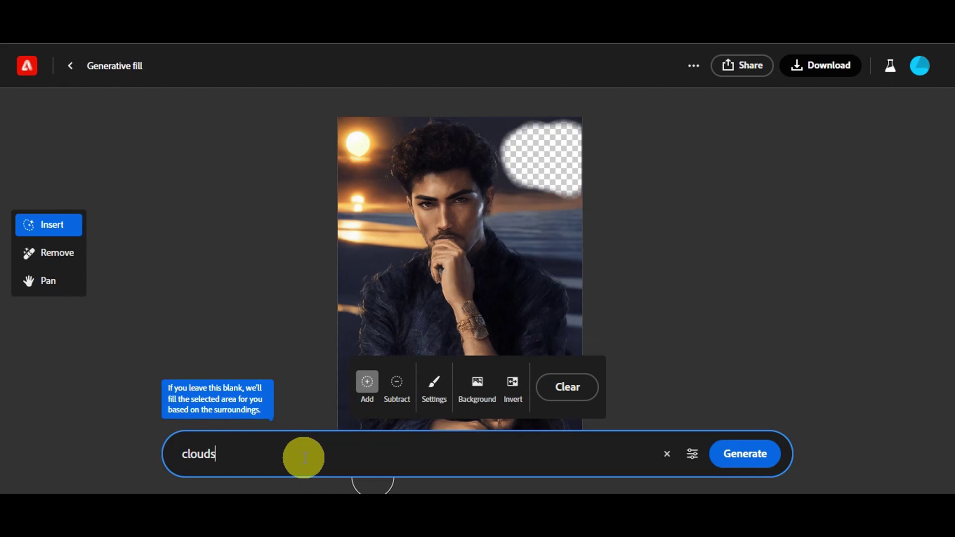
{"action": "left_click", "coordinate": [745, 454]}
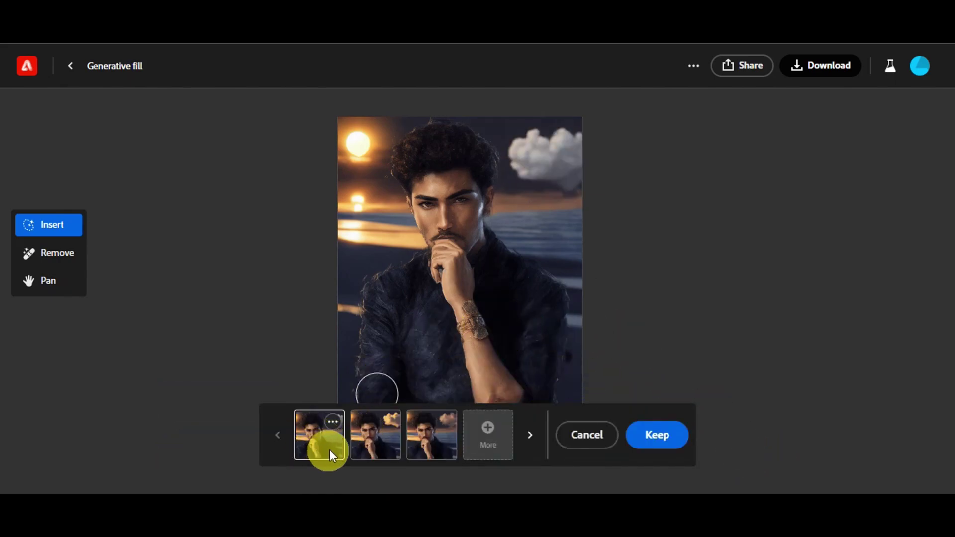
Compare the generated cloud variations and keep the third one.
{"action": "left_click", "coordinate": [368, 446]}
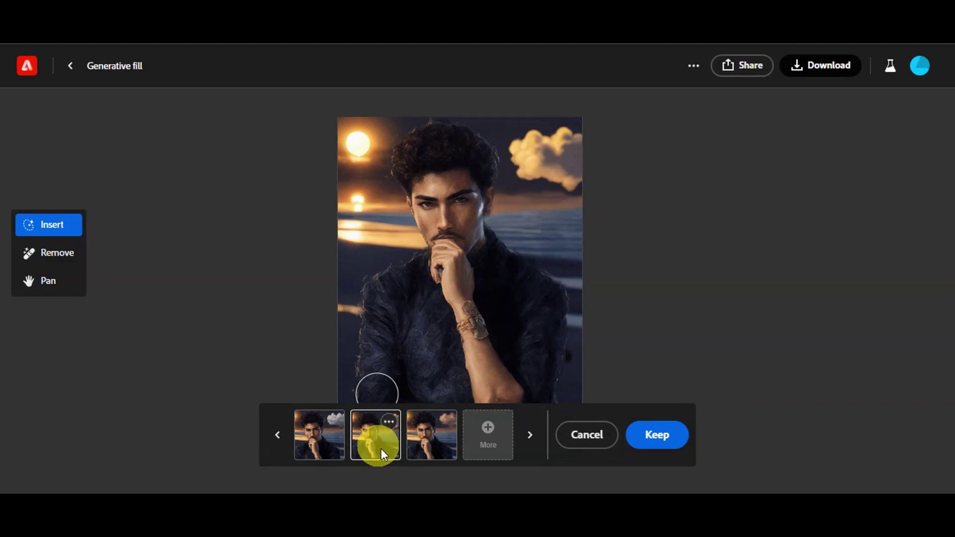
{"action": "left_click", "coordinate": [431, 441]}
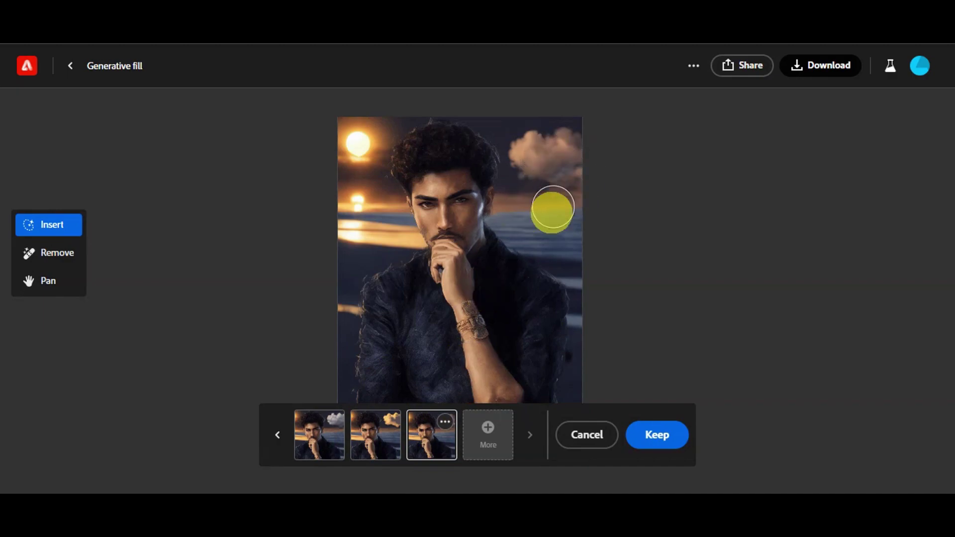
{"action": "left_click", "coordinate": [637, 430]}
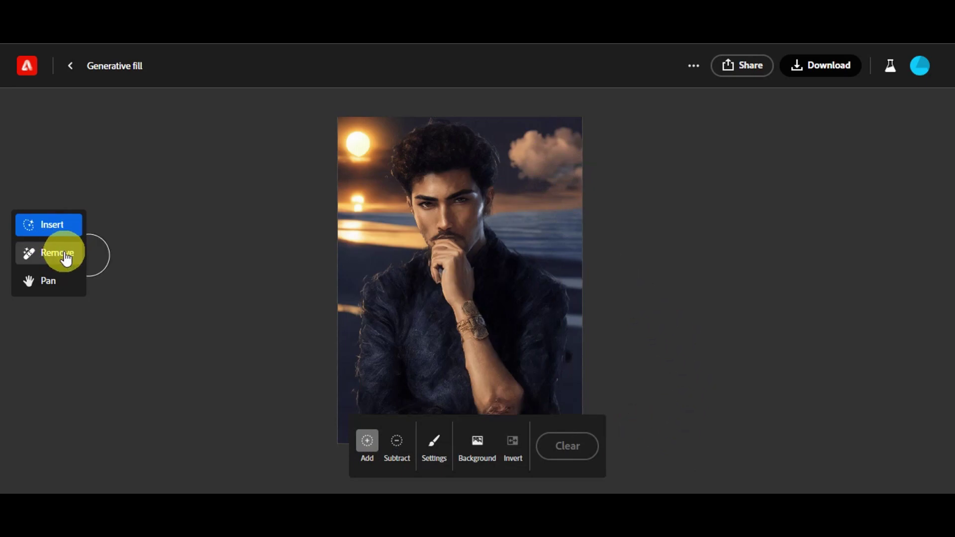
Mask only the upper sun with the Remove brush, leaving the lower reflection unselected, and generate the removal.
{"action": "left_click", "coordinate": [66, 256]}
{"action": "mouse_move", "coordinate": [358, 139]}
{"action": "left_mouse_down"}
{"action": "mouse_move", "coordinate": [360, 197]}
{"action": "mouse_move", "coordinate": [359, 171]}
{"action": "mouse_move", "coordinate": [368, 206]}
{"action": "left_mouse_up"}
{"action": "left_click", "coordinate": [358, 196]}
{"action": "key", "text": "alt"}
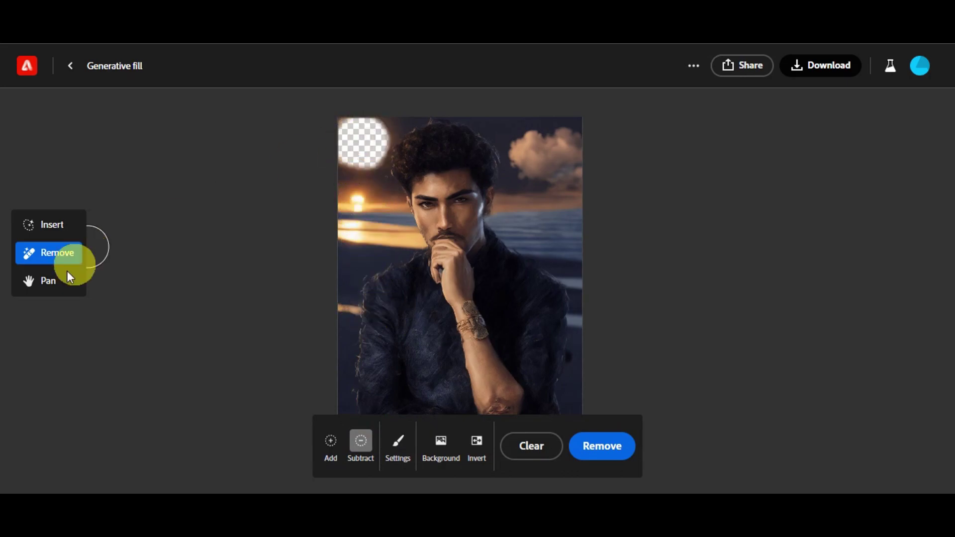
{"action": "left_click", "coordinate": [330, 440]}
{"action": "left_click_drag", "start_coordinate": [358, 144], "coordinate": [362, 145]}
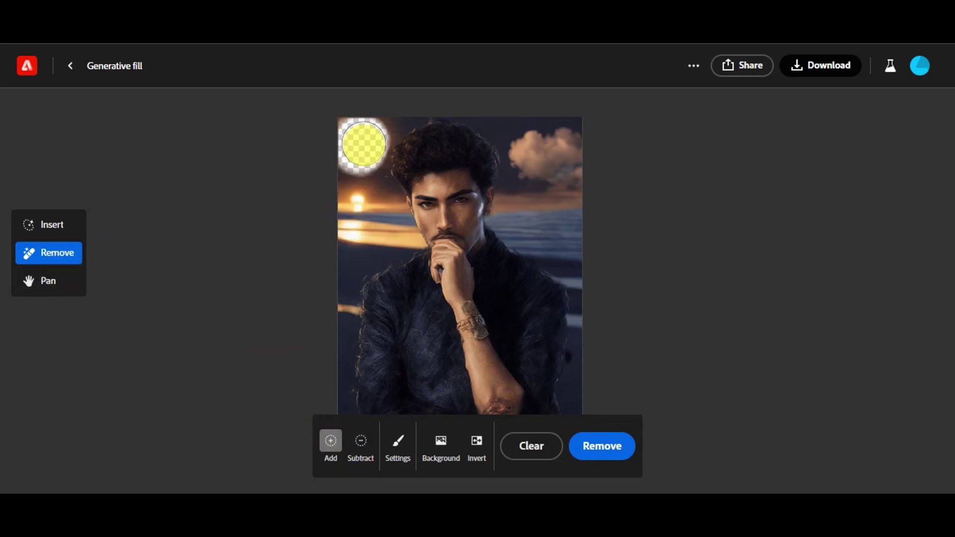
{"action": "left_click", "coordinate": [608, 453]}
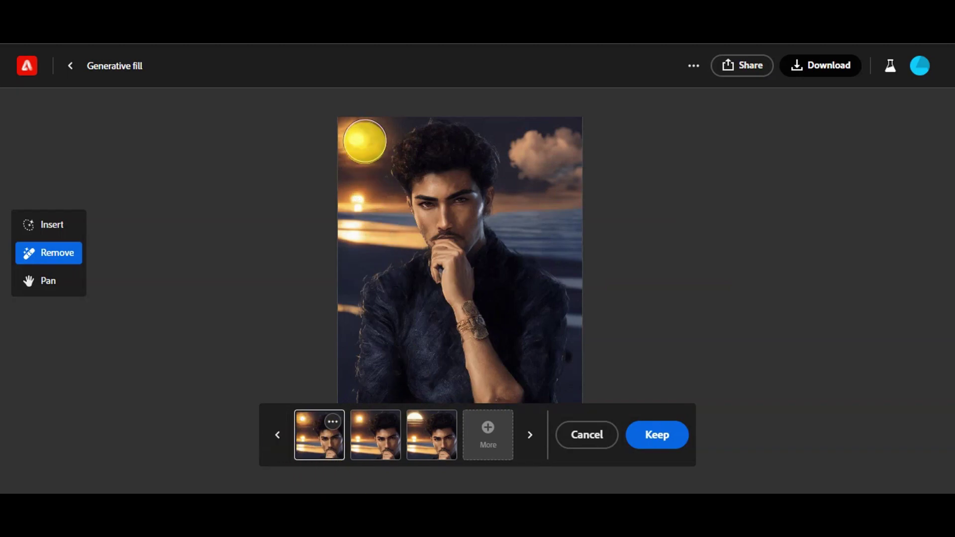
Compare the sun removal results, generate more variations, and keep the third one of the new set.
{"action": "left_click", "coordinate": [368, 440]}
{"action": "left_click", "coordinate": [434, 436]}
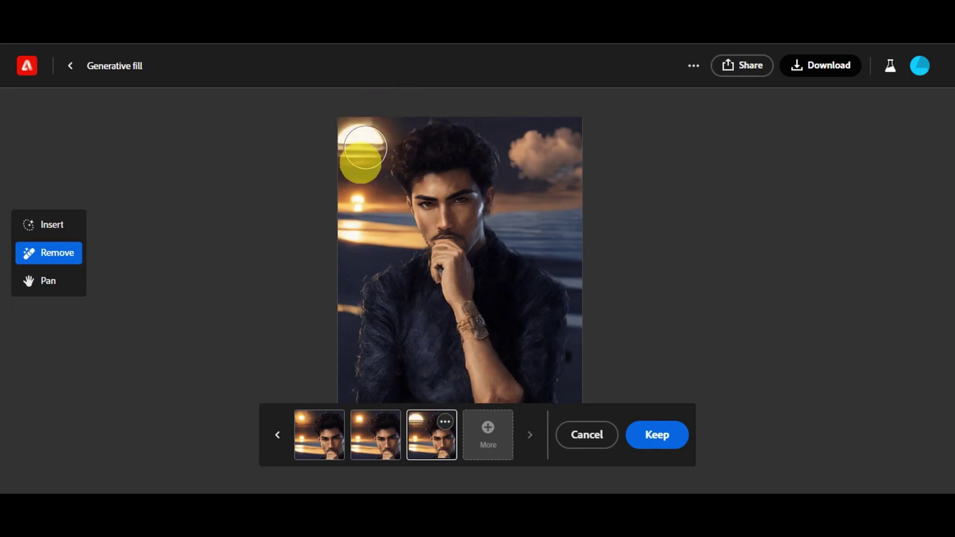
{"action": "left_click", "coordinate": [488, 436]}
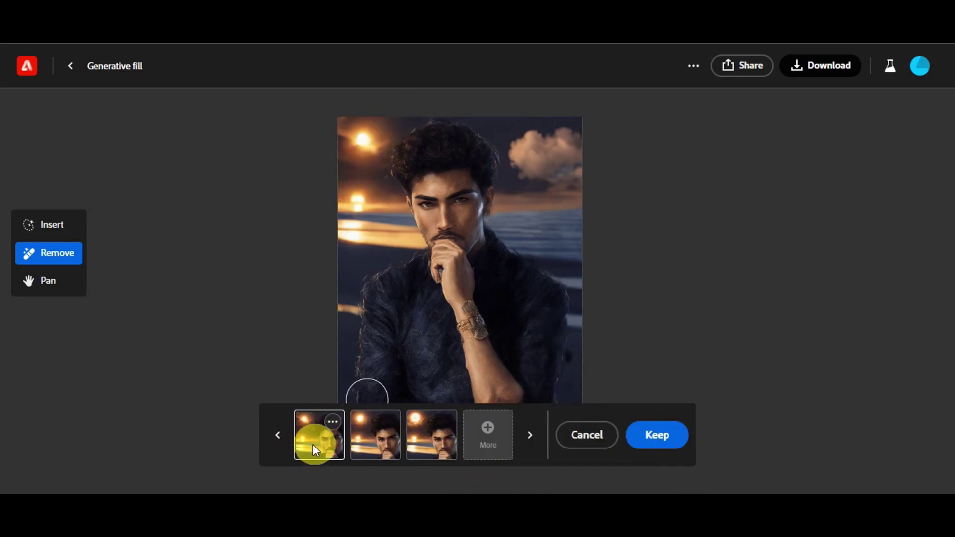
{"action": "left_click", "coordinate": [393, 443]}
{"action": "left_click", "coordinate": [427, 443]}
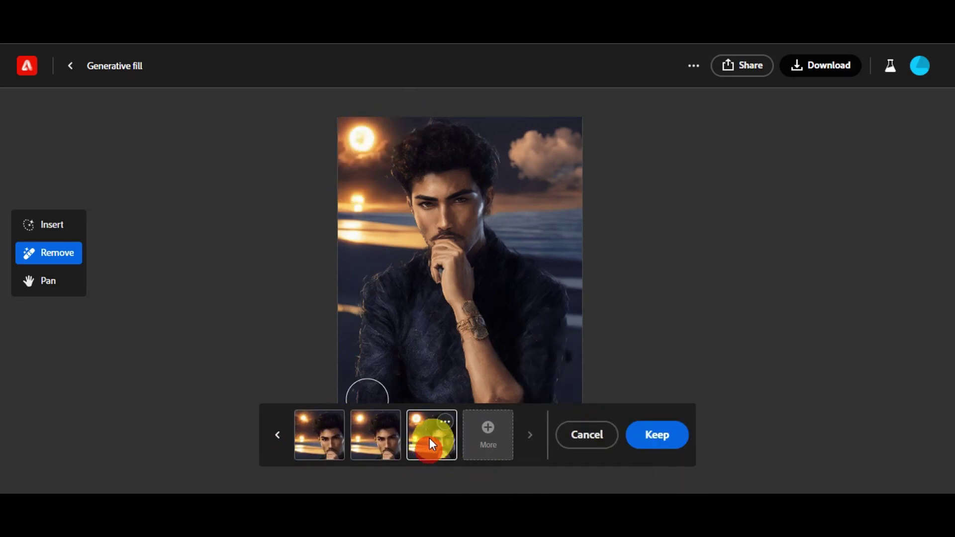
{"action": "left_click", "coordinate": [666, 437]}
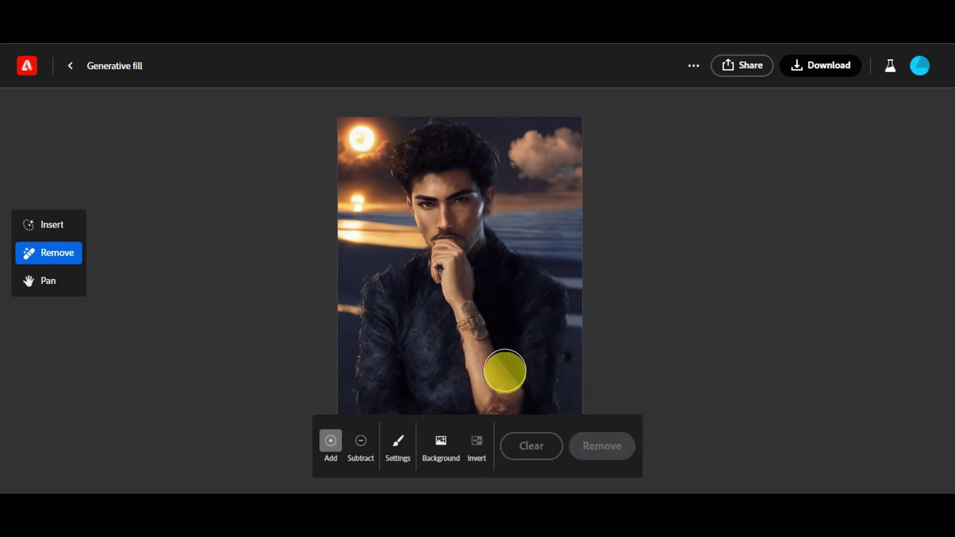
Brush over the man's hair with the Insert tool and generate a "cowboy hat" in the masked area.
{"action": "left_click", "coordinate": [53, 226]}
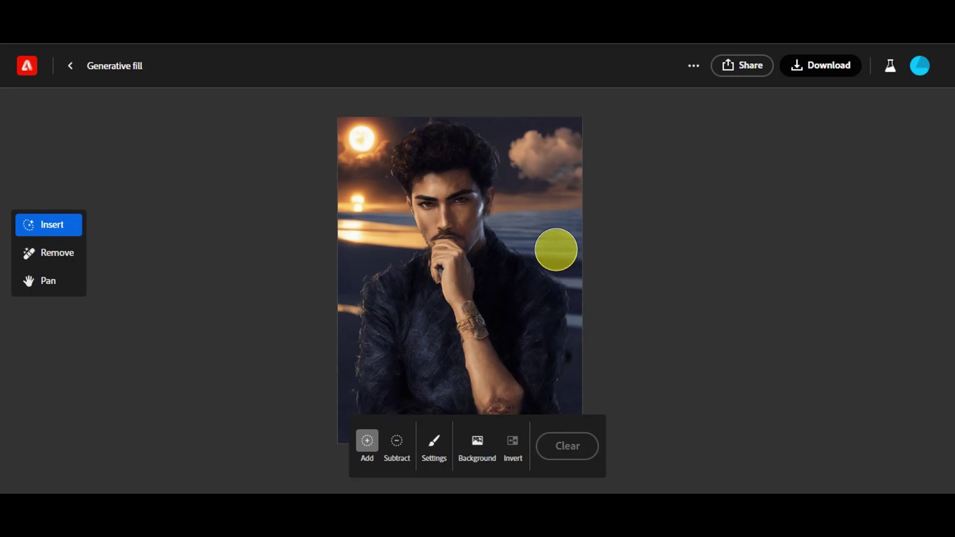
{"action": "scroll", "coordinate": [555, 250], "scroll_direction": "up", "scroll_amount": 3}
{"action": "scroll", "coordinate": [526, 288], "scroll_direction": "up", "scroll_amount": 2}
{"action": "scroll", "coordinate": [522, 280], "scroll_direction": "up", "scroll_amount": 2}
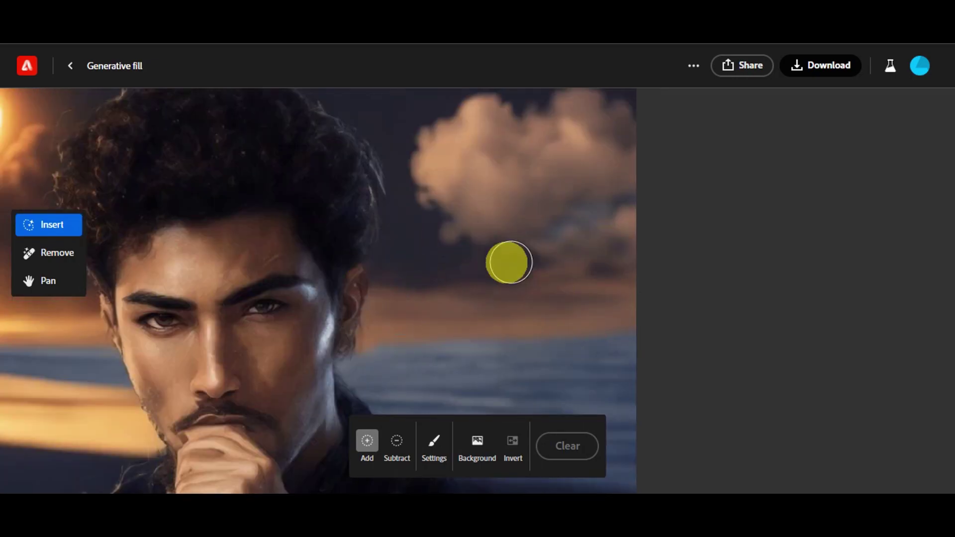
{"action": "left_click", "coordinate": [59, 282]}
{"action": "left_click_drag", "start_coordinate": [240, 271], "coordinate": [443, 310]}
{"action": "left_click", "coordinate": [45, 227]}
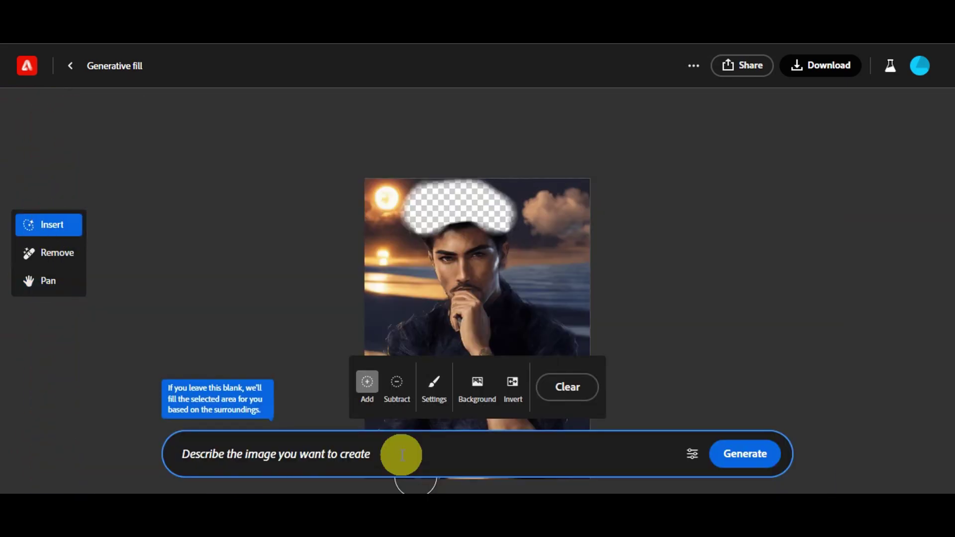
{"action": "type", "text": "hat"}
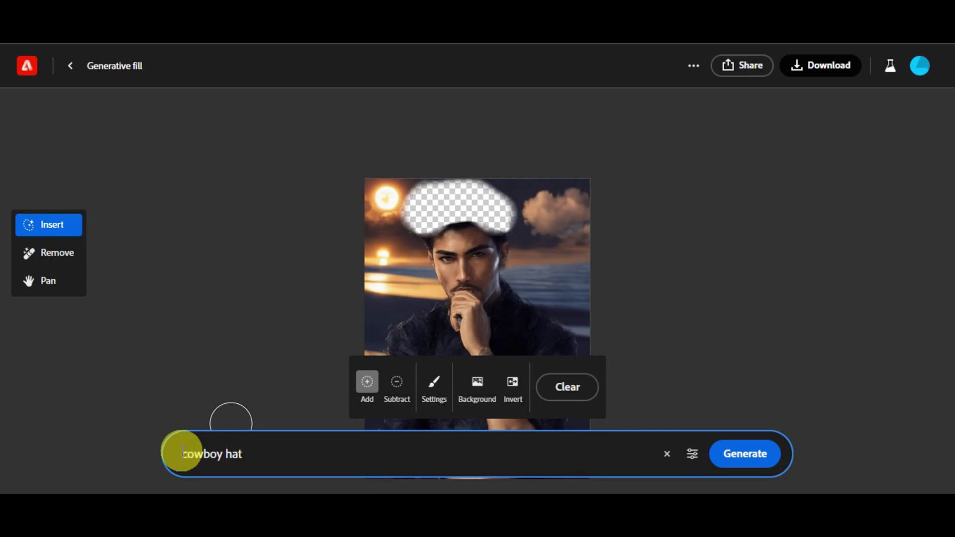
{"action": "left_click", "coordinate": [745, 454]}
Inspect the first set of generated cowboy hat variations up close, comparing all three on the man's head.
{"action": "scroll", "coordinate": [609, 346], "scroll_direction": "up", "scroll_amount": 5}
{"action": "scroll", "coordinate": [401, 299], "scroll_direction": "up", "scroll_amount": 3}
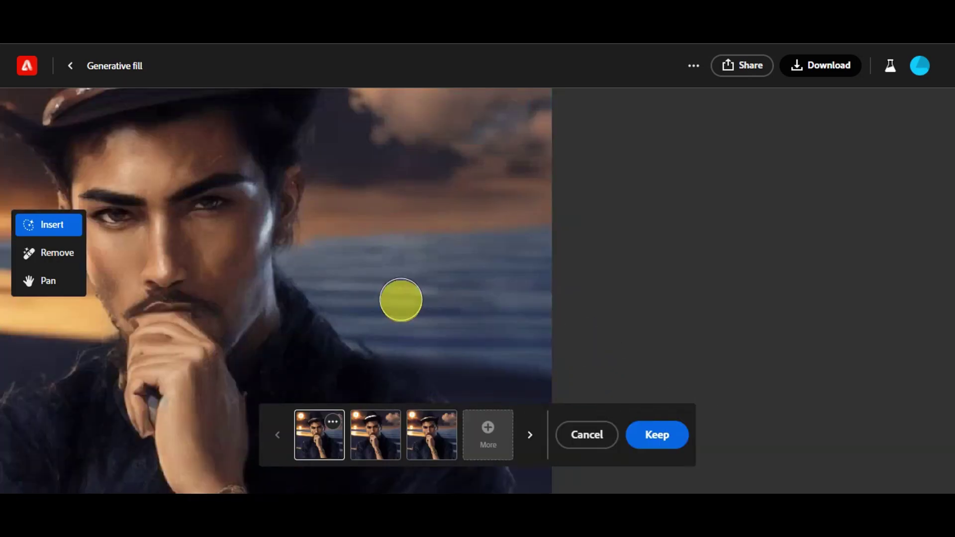
{"action": "left_click", "coordinate": [39, 282]}
{"action": "left_click_drag", "start_coordinate": [269, 192], "coordinate": [412, 301]}
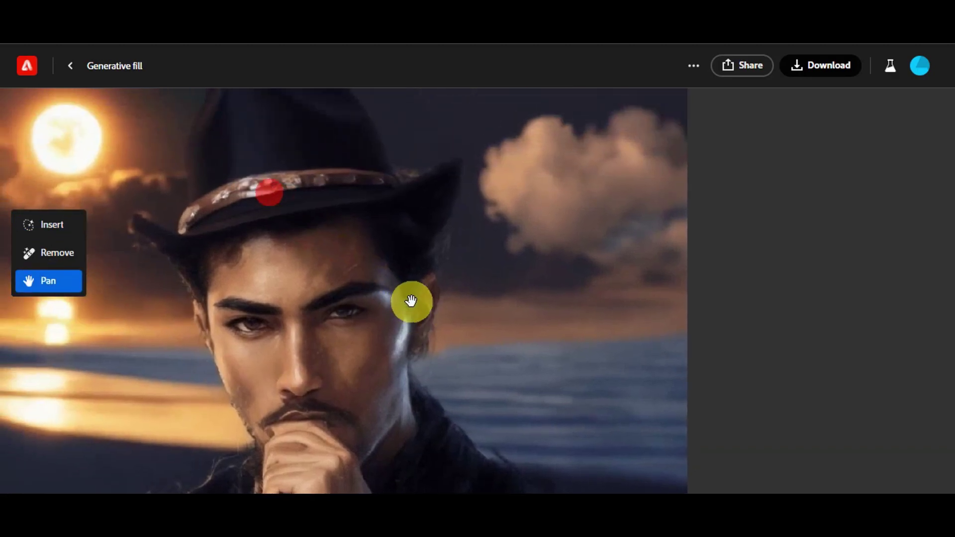
{"action": "left_click_drag", "start_coordinate": [356, 222], "coordinate": [393, 233]}
{"action": "left_click", "coordinate": [63, 224]}
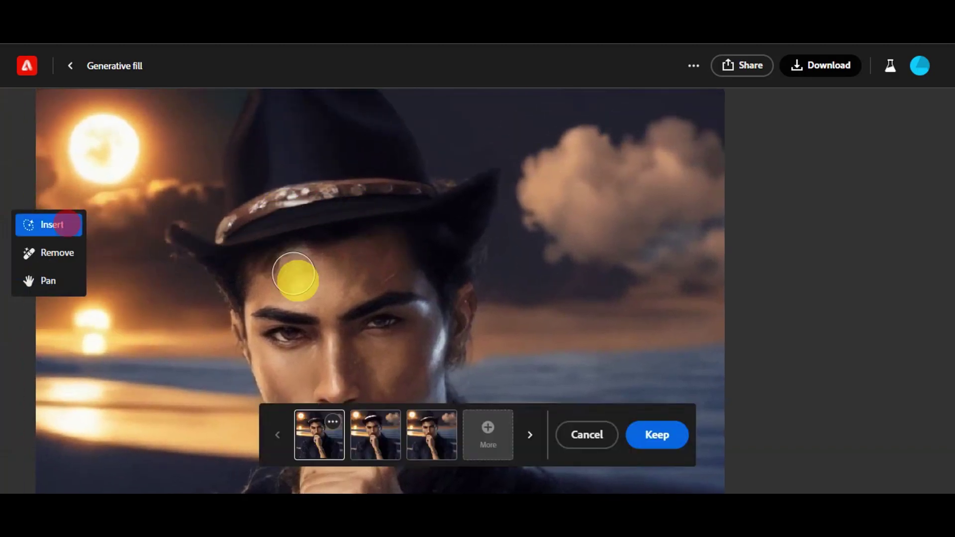
{"action": "left_click", "coordinate": [378, 442]}
{"action": "left_click", "coordinate": [431, 445]}
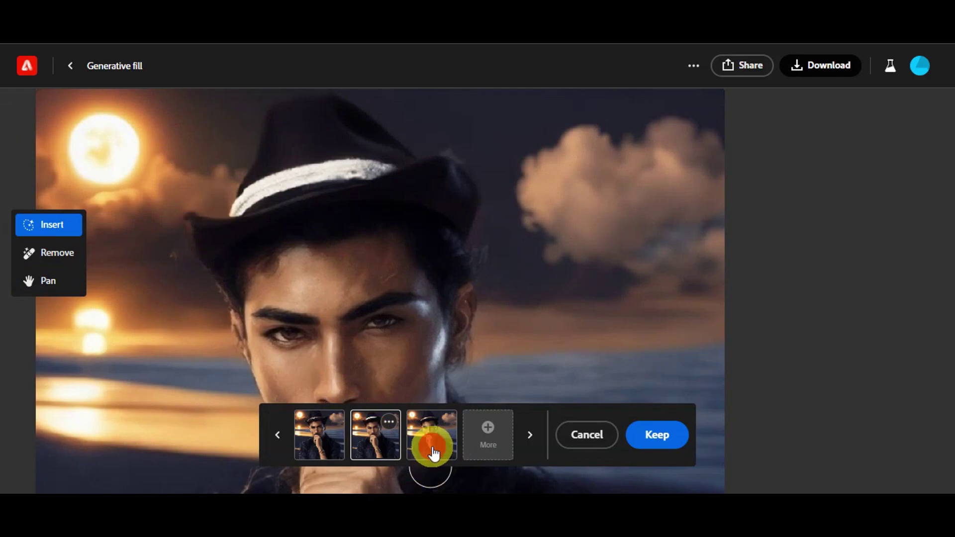
{"action": "scroll", "coordinate": [529, 299], "scroll_direction": "down", "scroll_amount": 5}
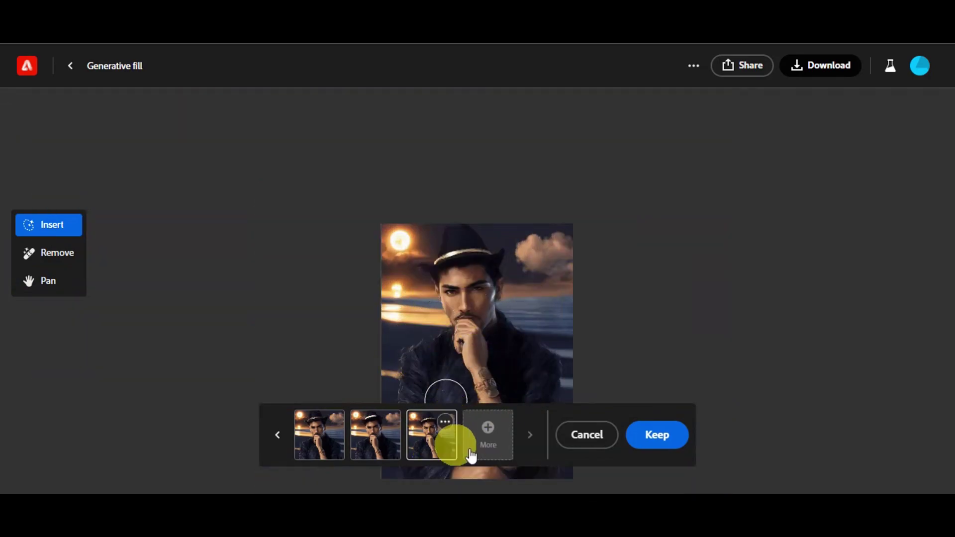
Generate more cowboy hat variations, compare them, and keep the third one of the new set.
{"action": "left_click", "coordinate": [486, 430]}
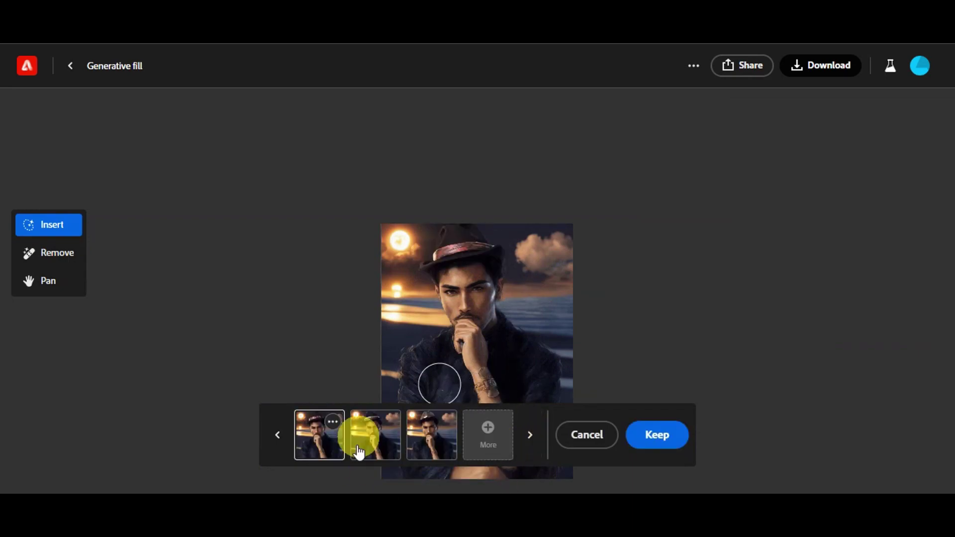
{"action": "left_click", "coordinate": [375, 444]}
{"action": "left_click", "coordinate": [424, 440]}
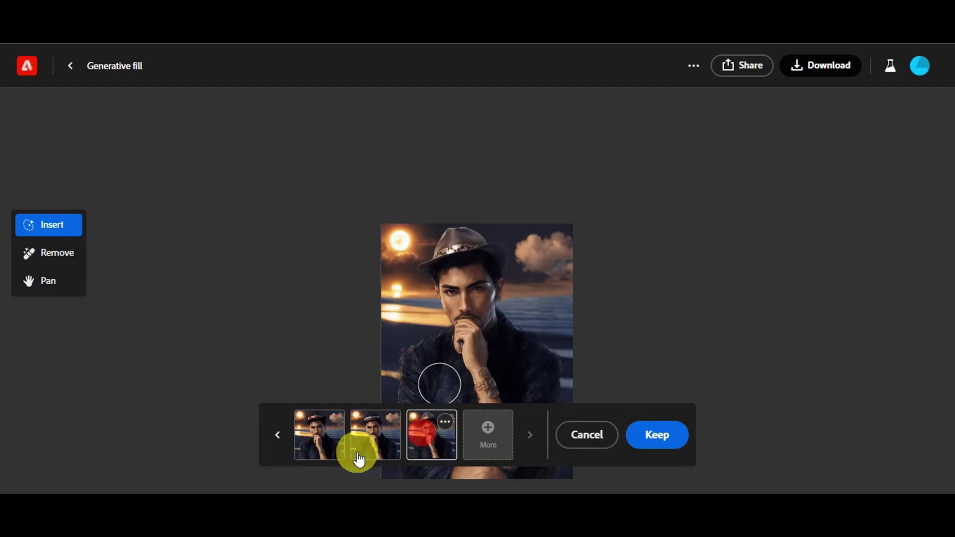
{"action": "scroll", "coordinate": [583, 266], "scroll_direction": "down", "scroll_amount": 3}
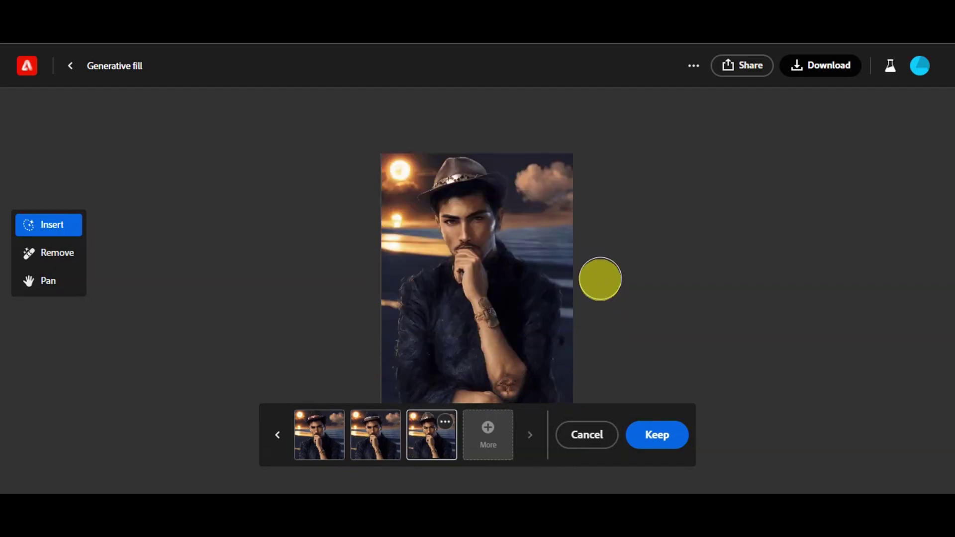
{"action": "left_click", "coordinate": [658, 441]}
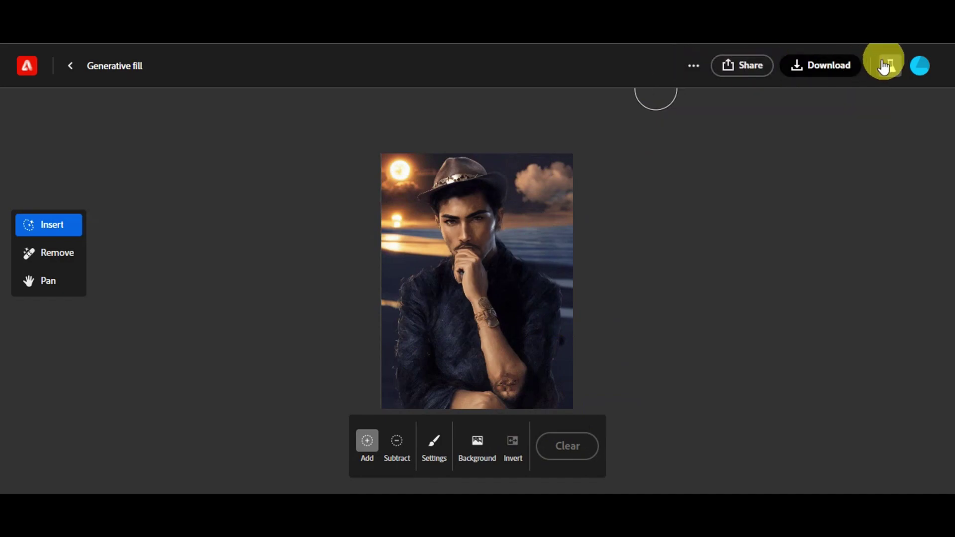
Download the finished portrait with the cowboy hat.
{"action": "left_click", "coordinate": [824, 70]}
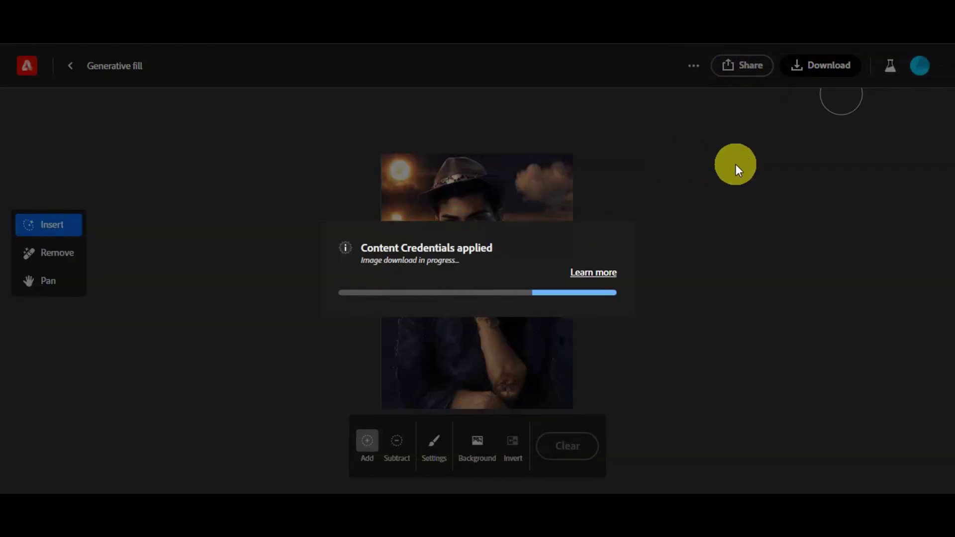
{"action": "left_click", "coordinate": [736, 166]}
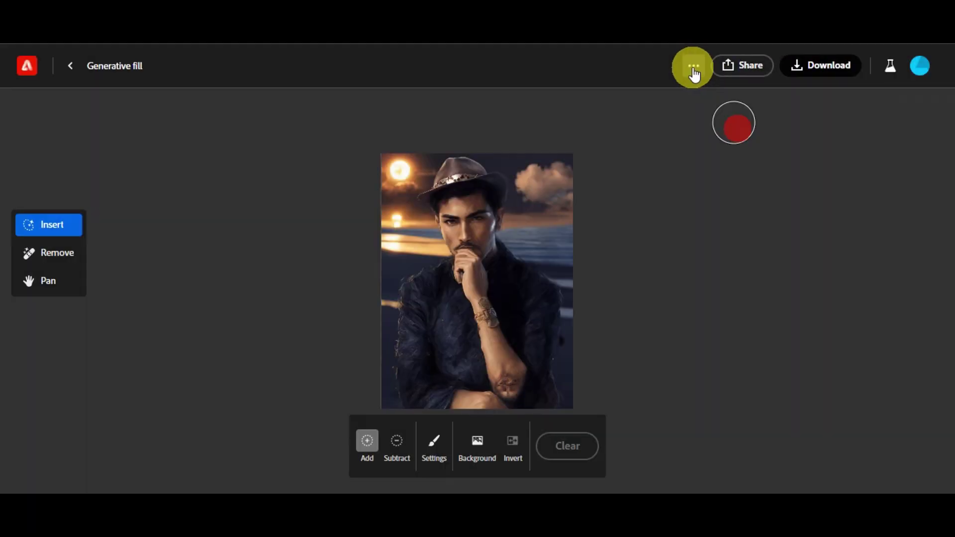
Review the Adobe Express editing and sharing options for the image, and check the recent downloads for the saved file.
{"action": "left_click", "coordinate": [693, 69]}
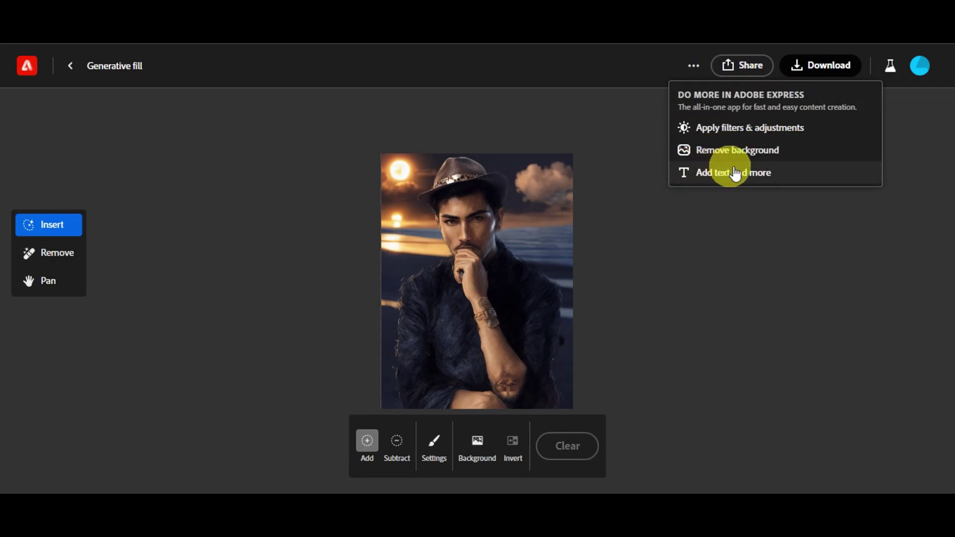
{"action": "left_click", "coordinate": [742, 66]}
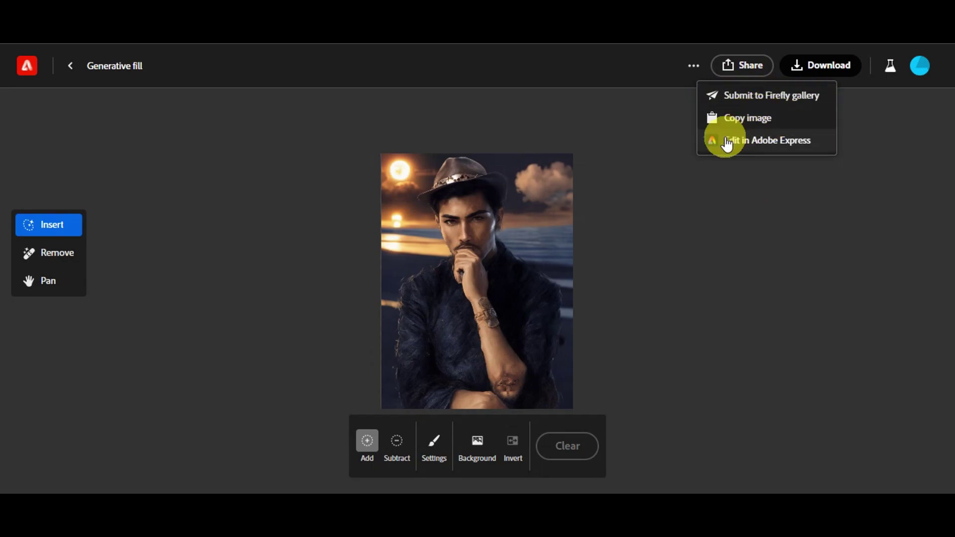
{"action": "left_click", "coordinate": [900, 158]}
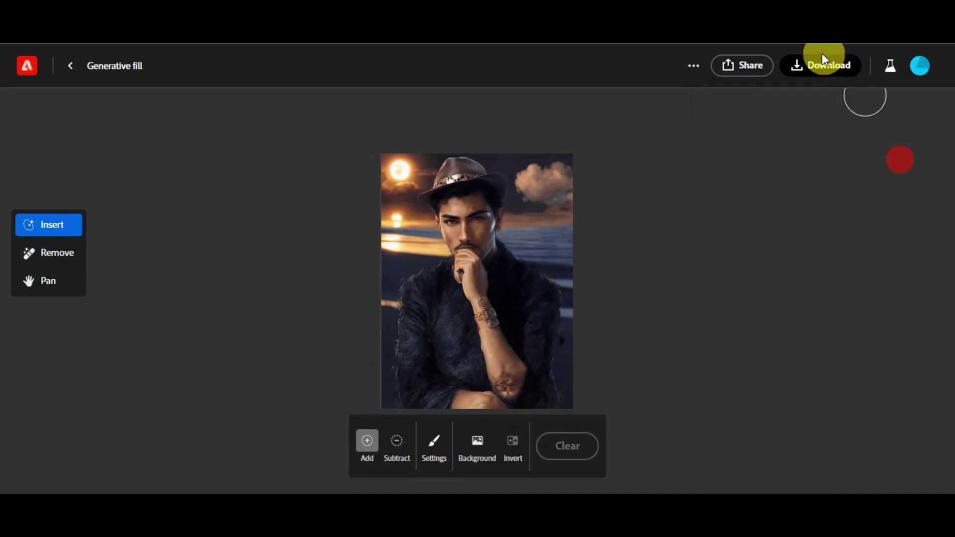
{"action": "left_click", "coordinate": [843, 79]}
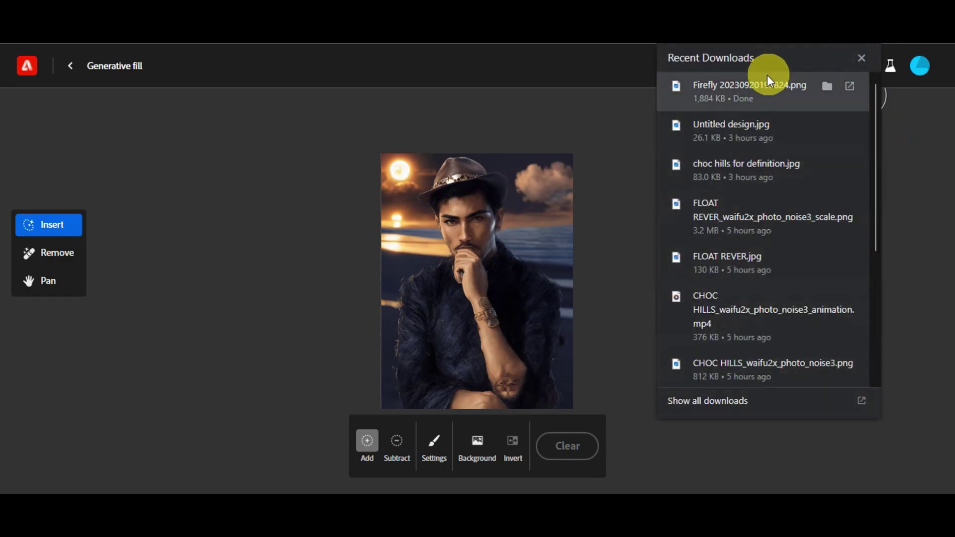
{"action": "left_click", "coordinate": [861, 58]}
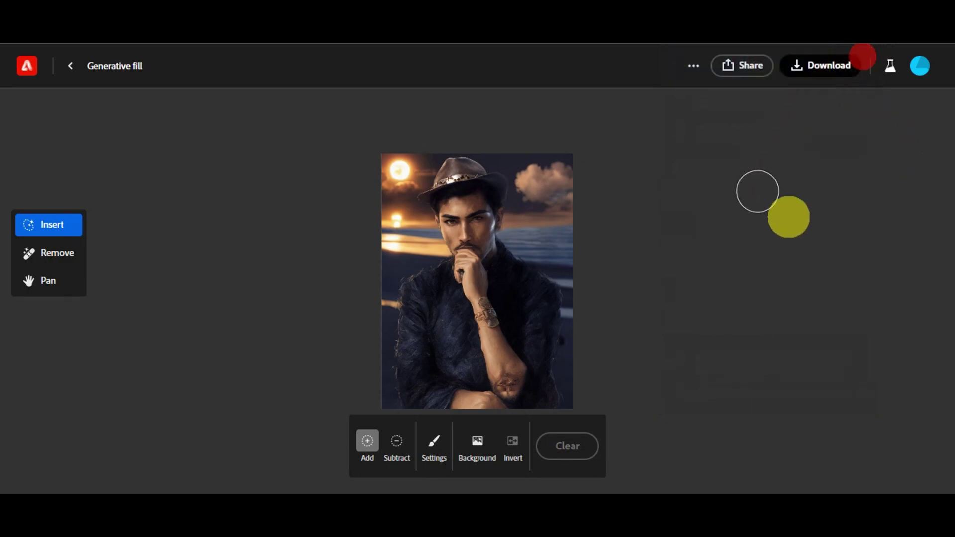